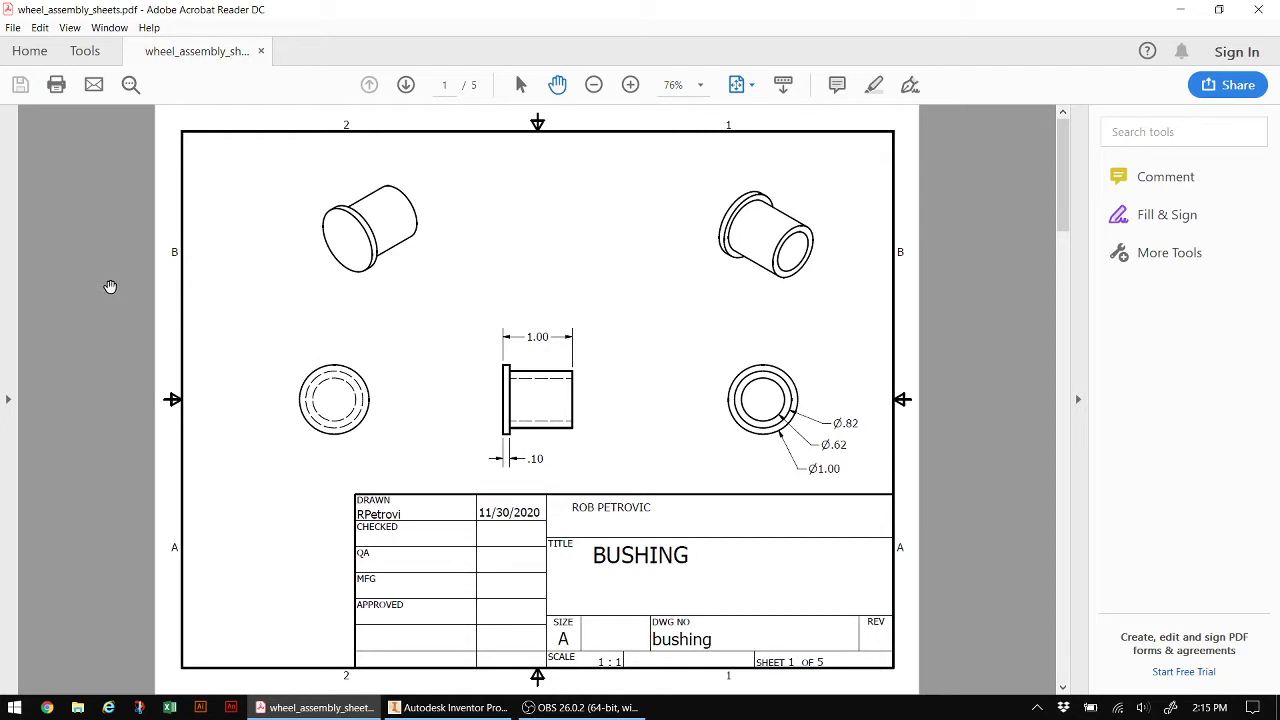
# Look through the wheel assembly drawing sheets in the PDF, from the bushing to the exploded view
pyautogui.scroll(-3, 110, 287)
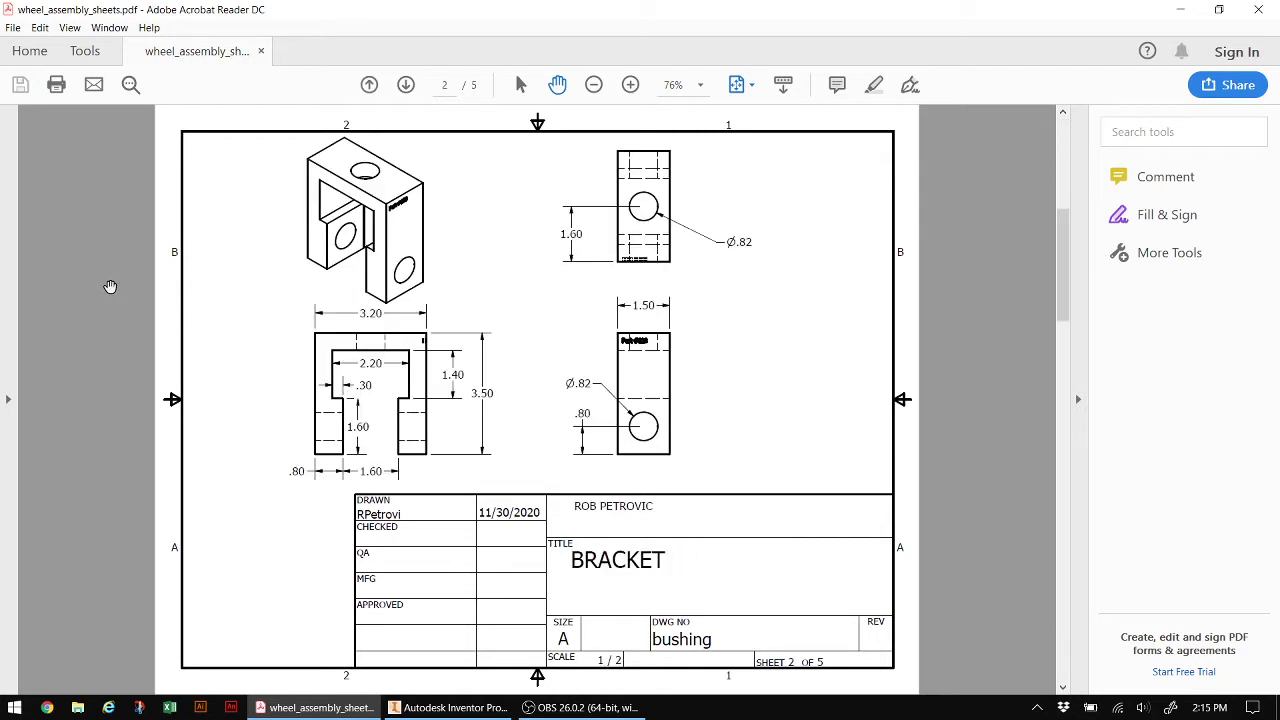
pyautogui.scroll(-3, 110, 287)
pyautogui.scroll(-3, 110, 287)
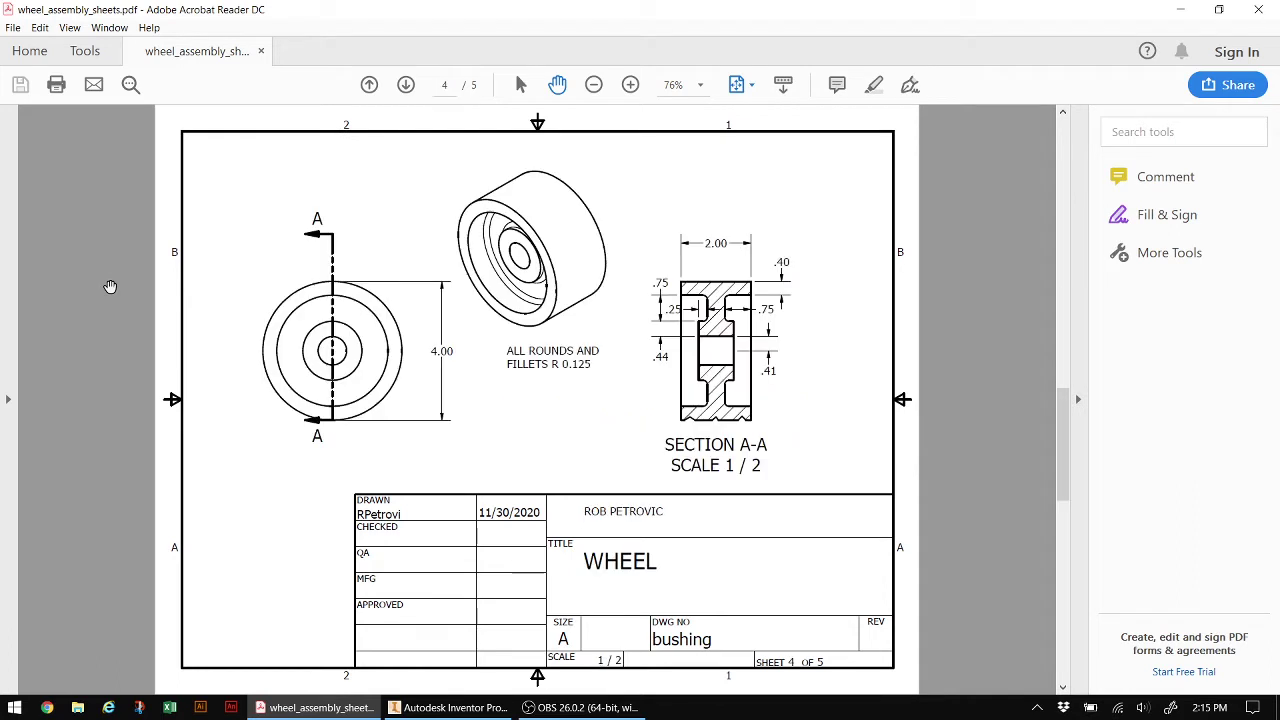
pyautogui.scroll(-3, 110, 287)
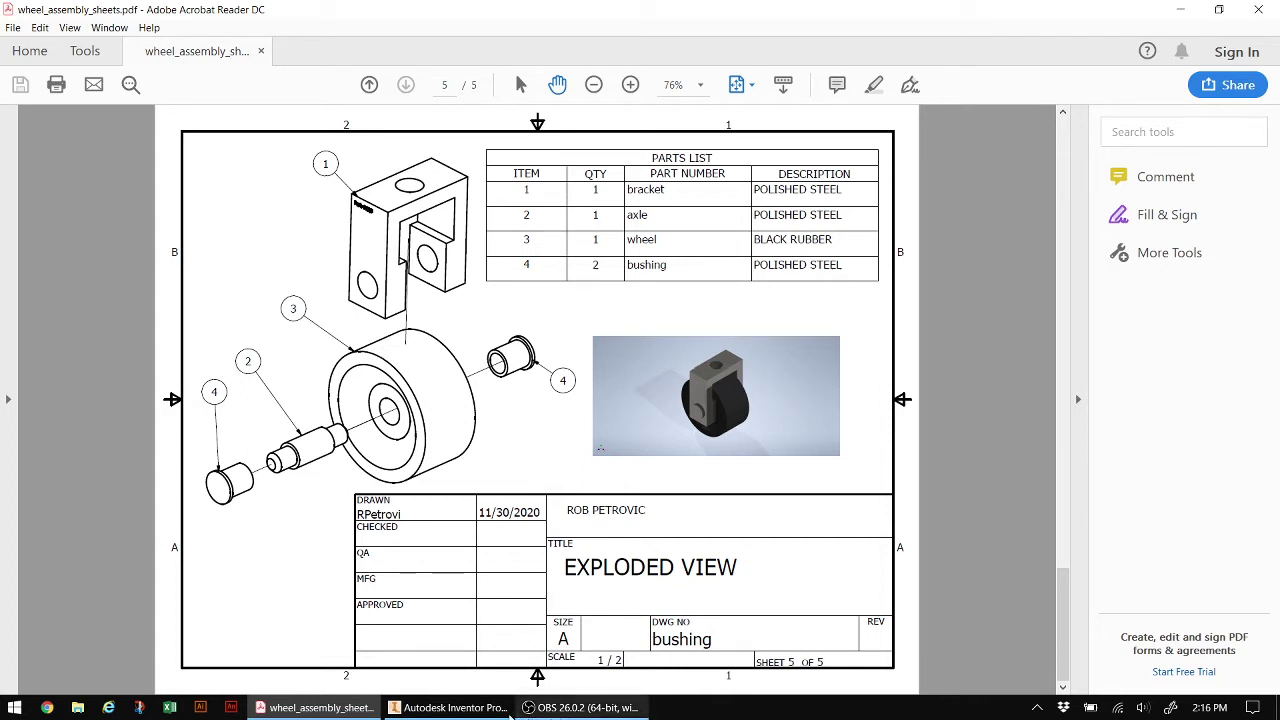
# Create a new part in Autodesk Inventor and consult the bushing sheet in the drawing PDF before returning to Inventor
pyautogui.click(498, 708)
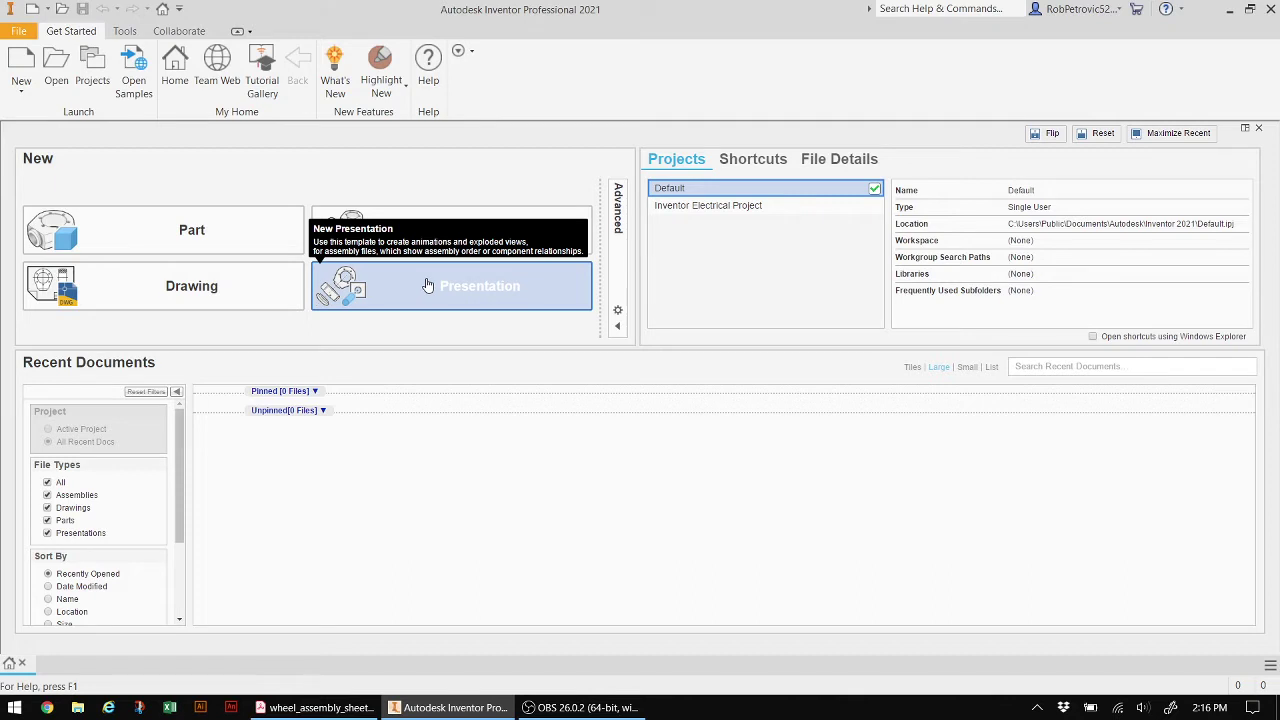
pyautogui.click(183, 233)
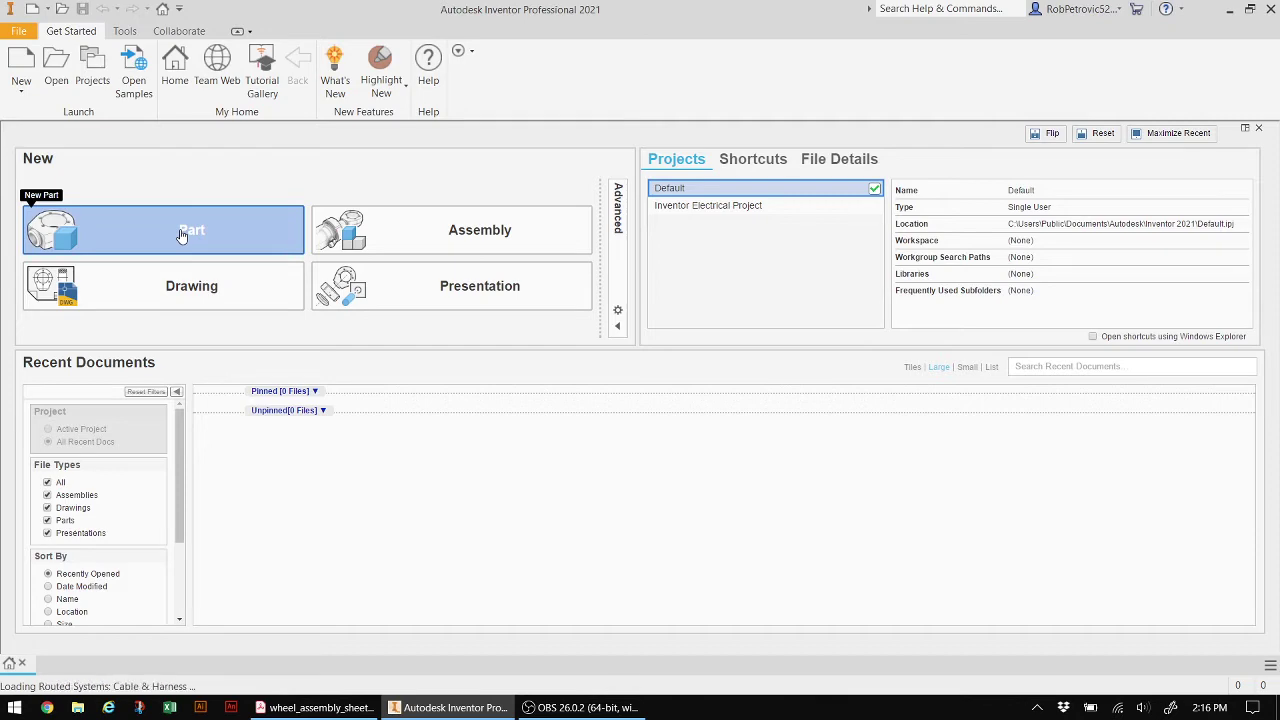
pyautogui.click(308, 710)
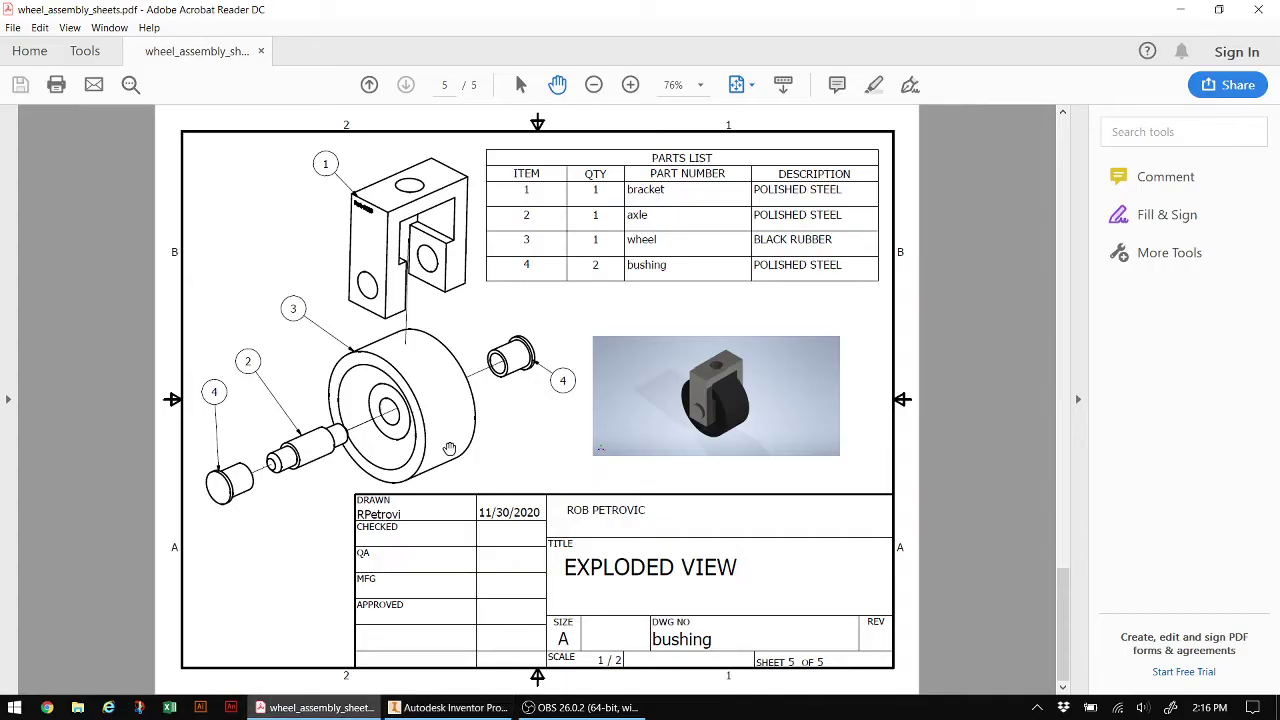
pyautogui.scroll(10, 474, 434)
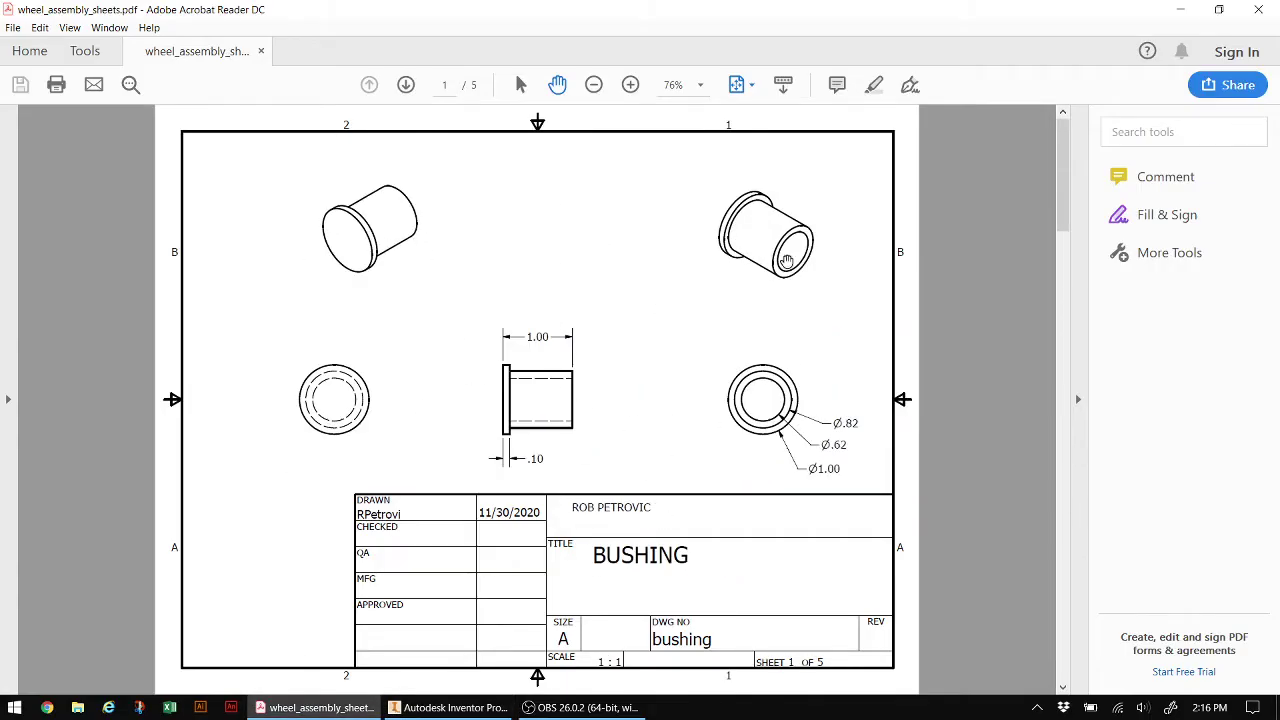
pyautogui.click(474, 714)
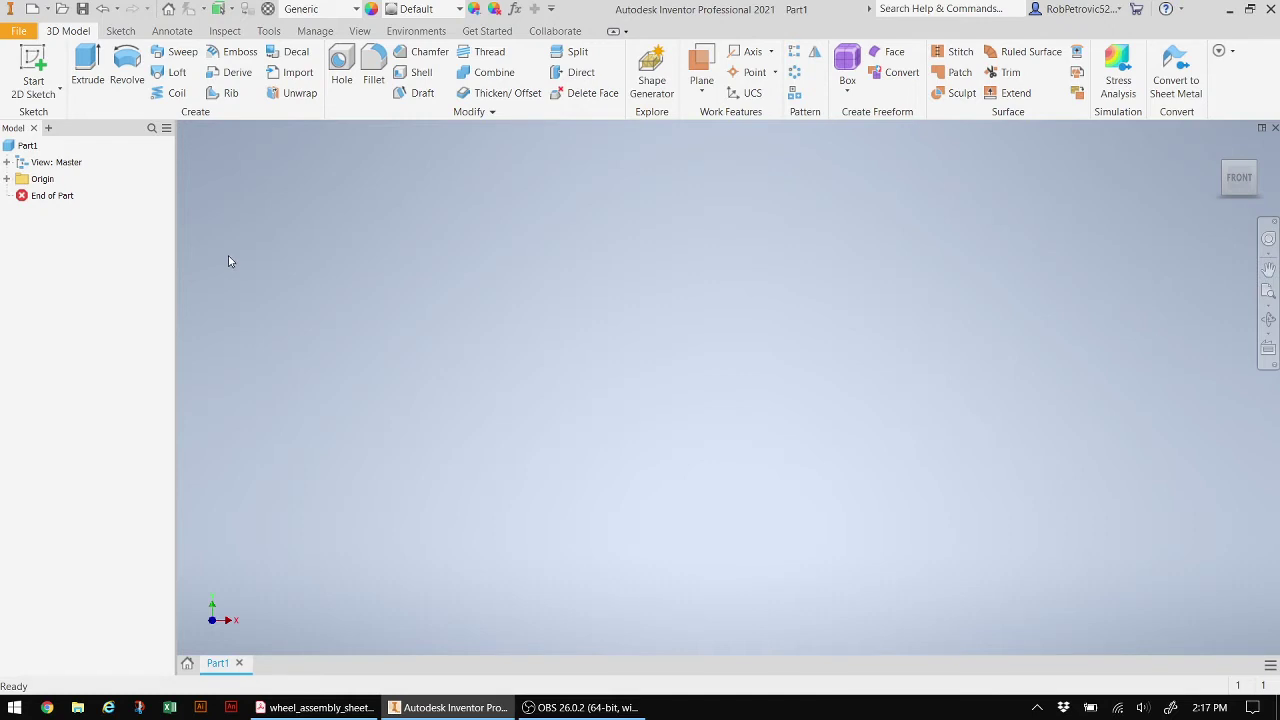
# Enable Reverse direction for the zoom behavior in the display section of the application options and apply it
pyautogui.click(316, 31)
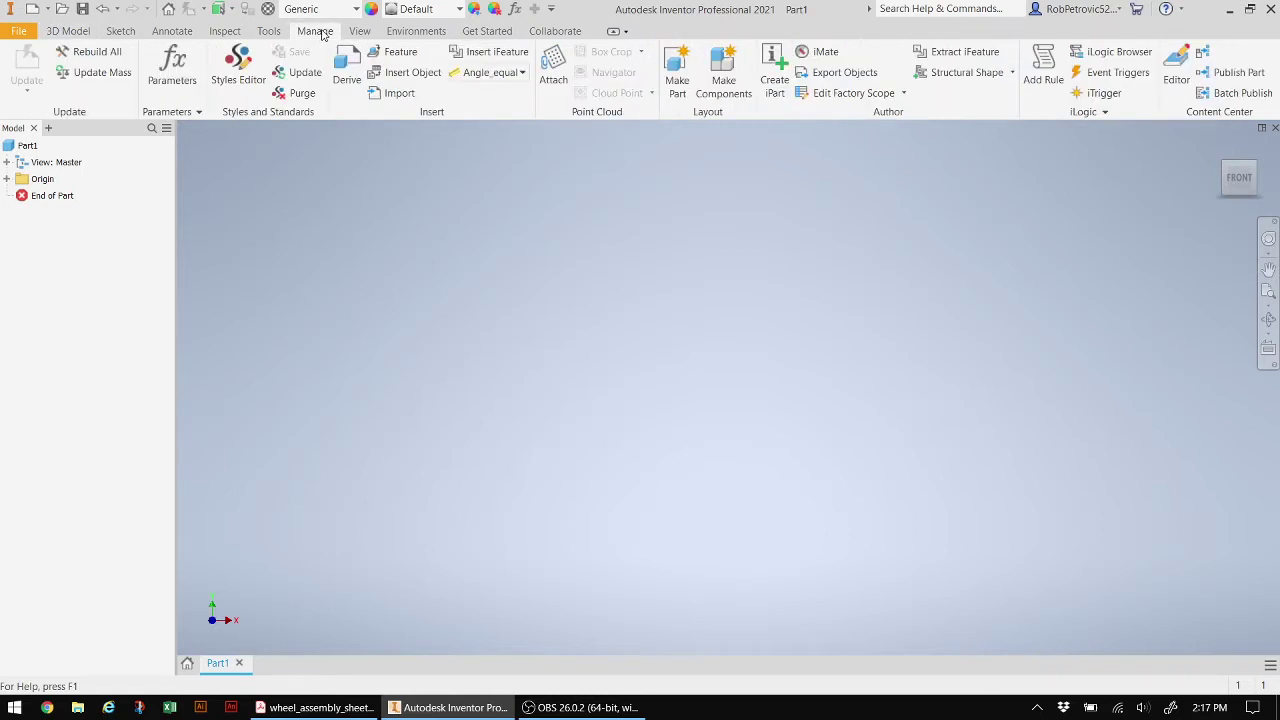
pyautogui.click(356, 32)
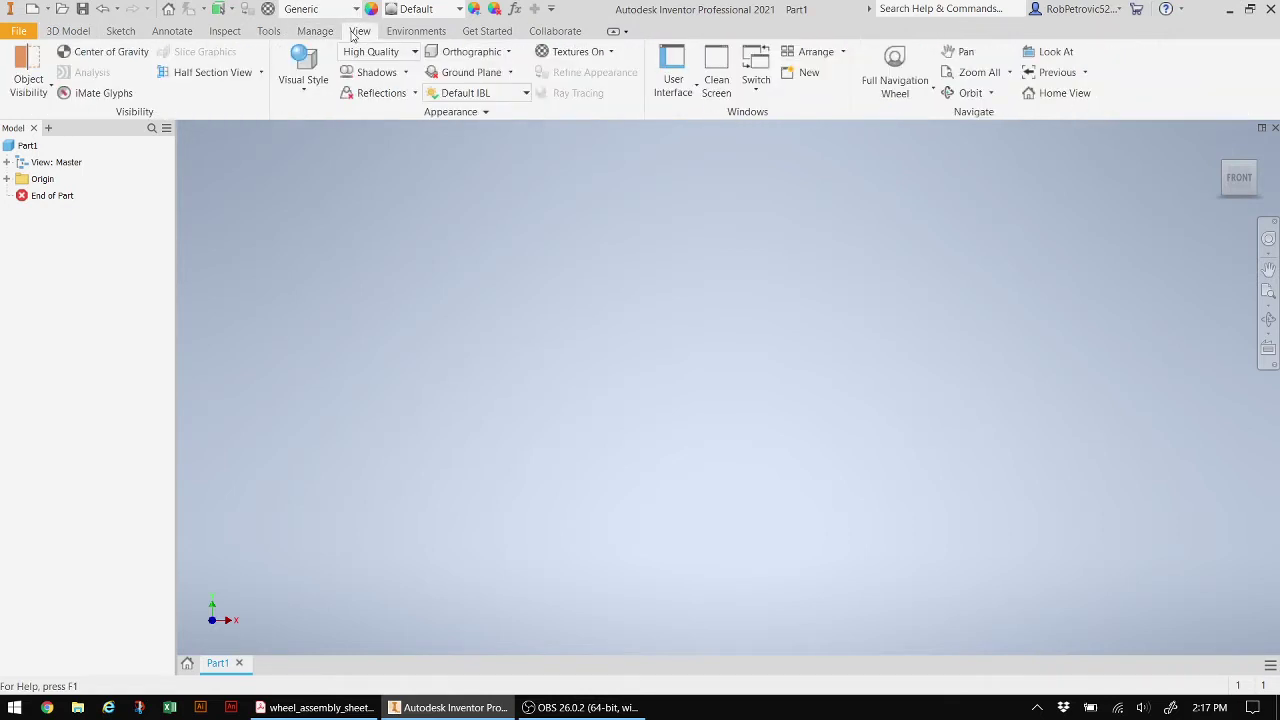
pyautogui.click(230, 33)
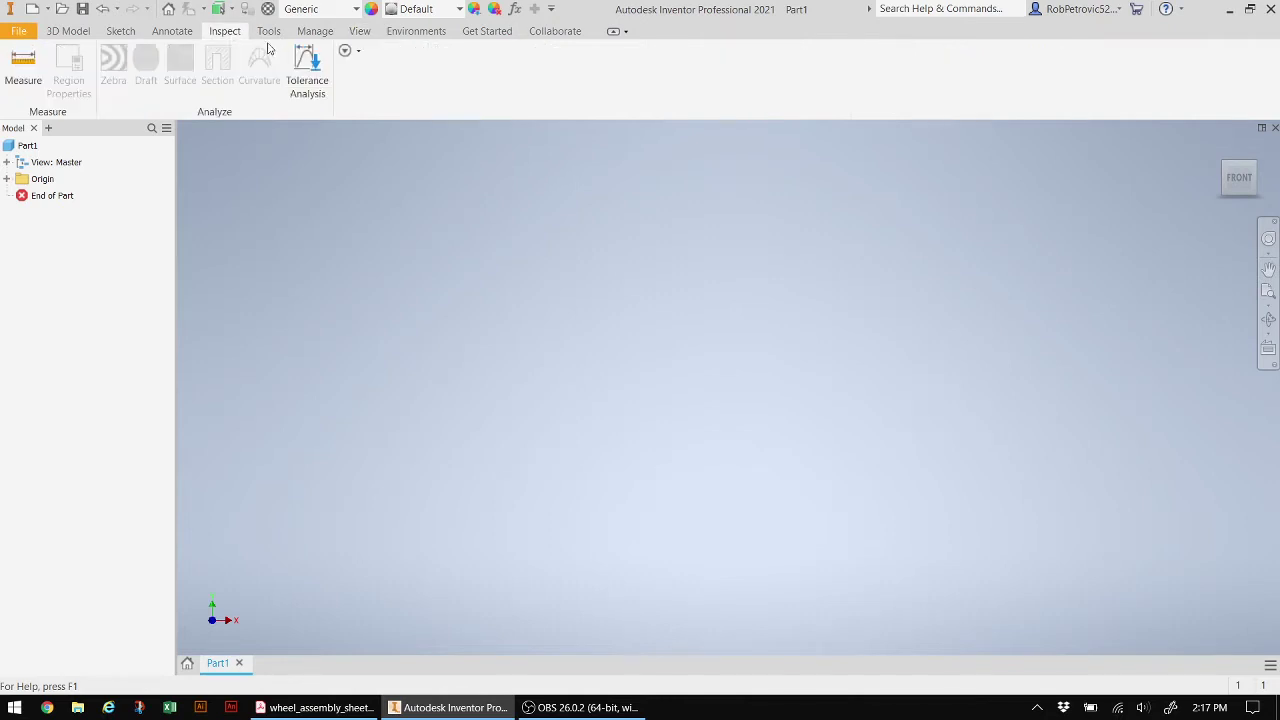
pyautogui.click(266, 34)
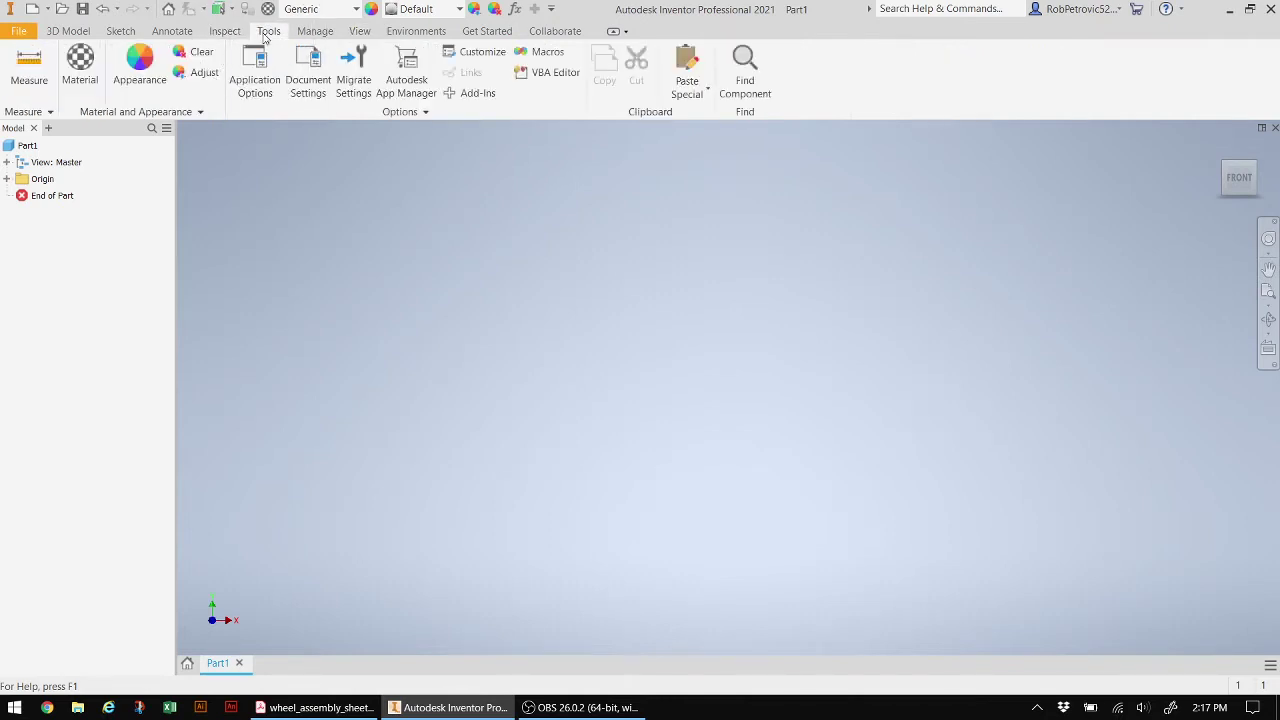
pyautogui.click(258, 84)
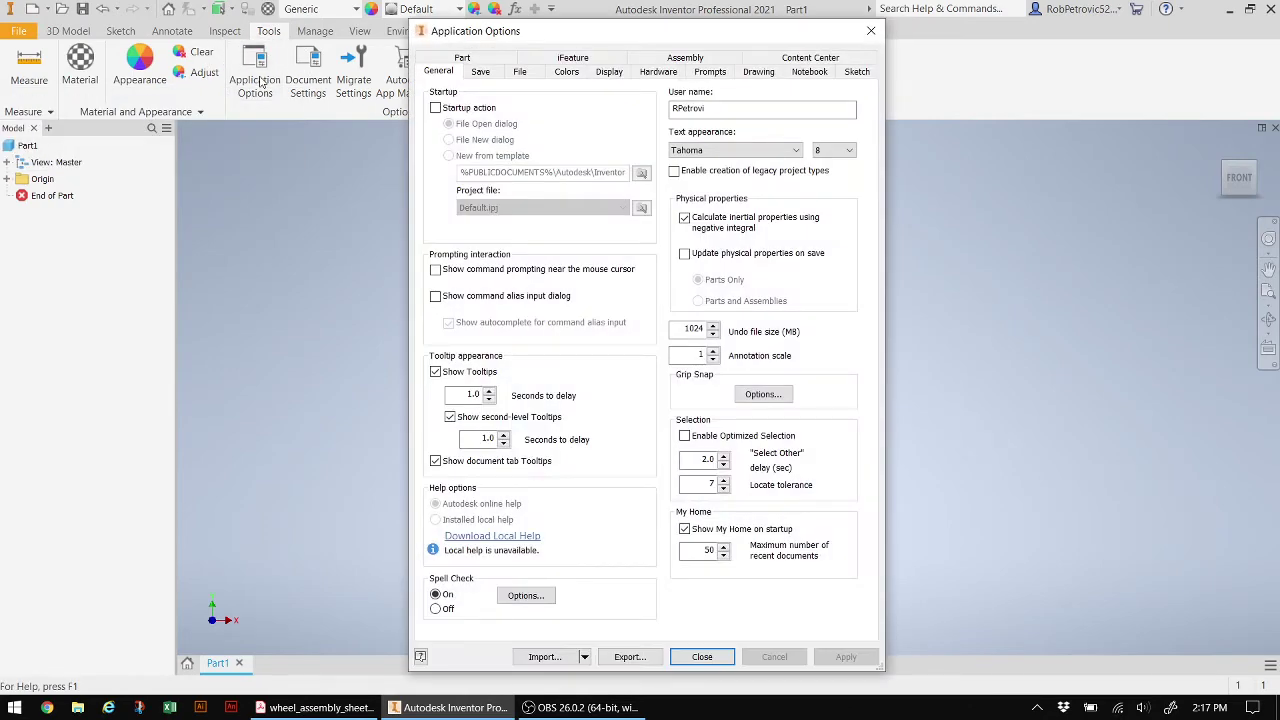
pyautogui.click(609, 72)
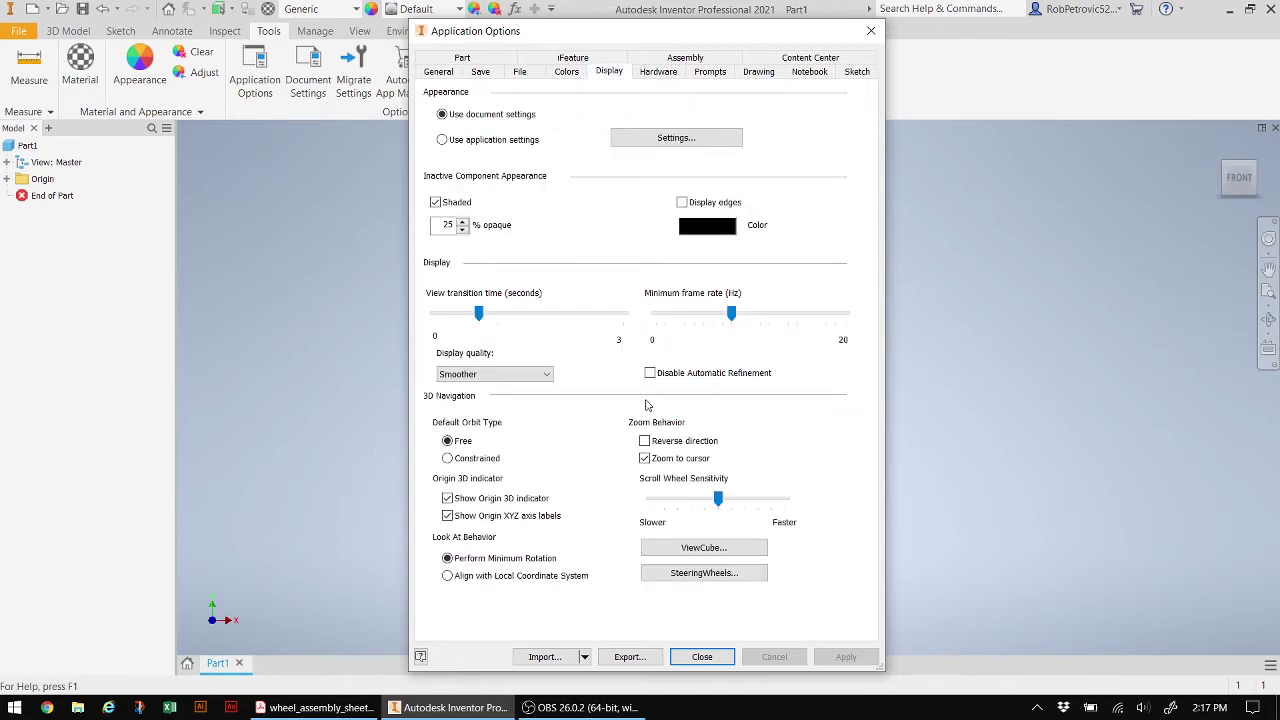
pyautogui.click(647, 443)
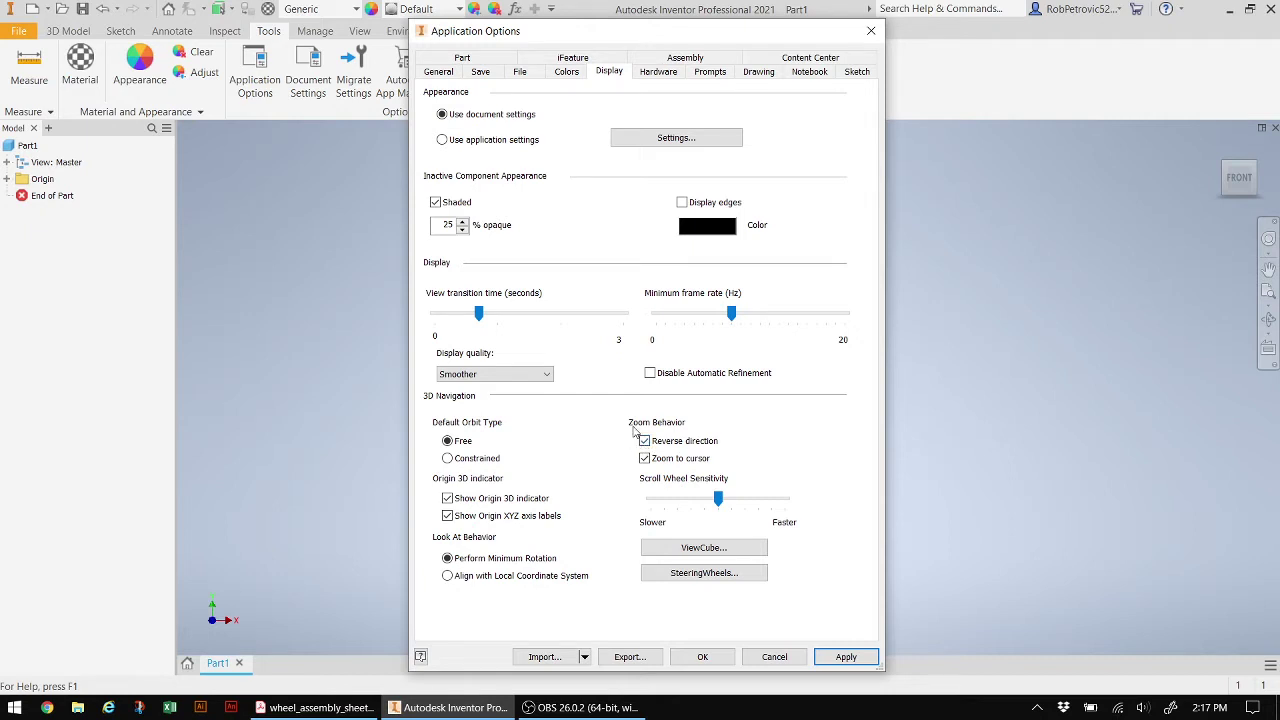
pyautogui.click(844, 659)
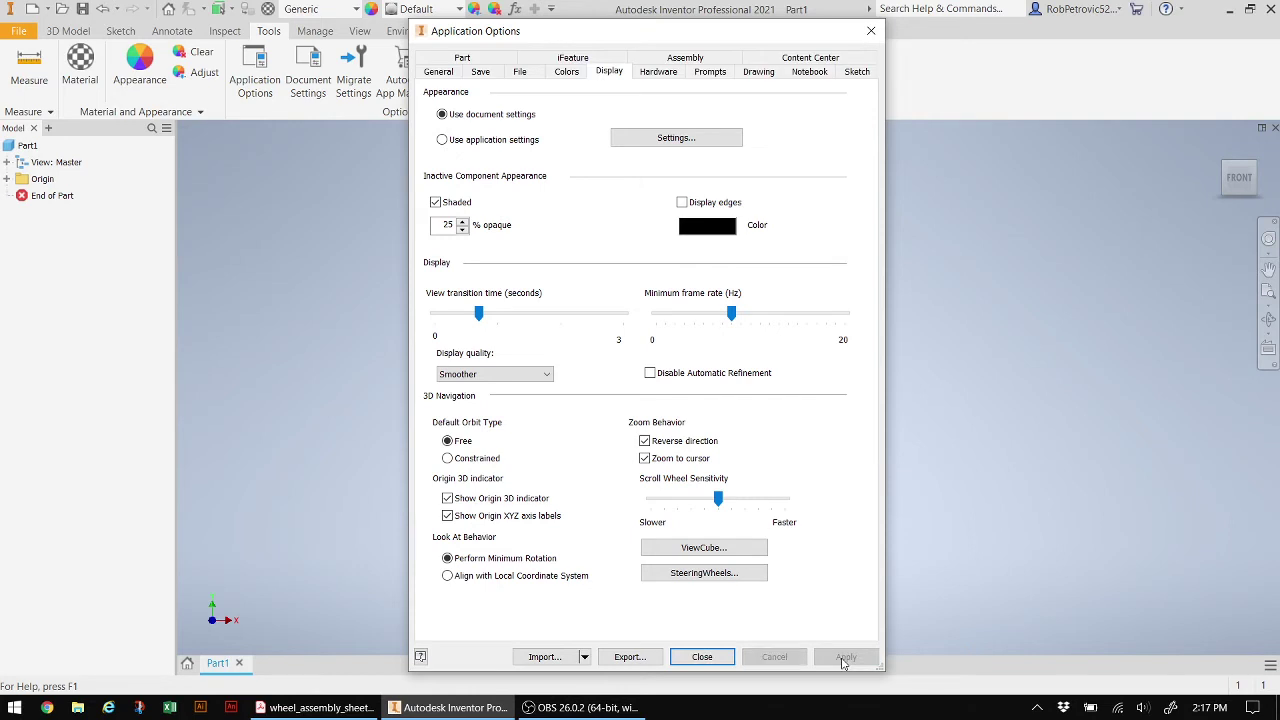
pyautogui.click(712, 658)
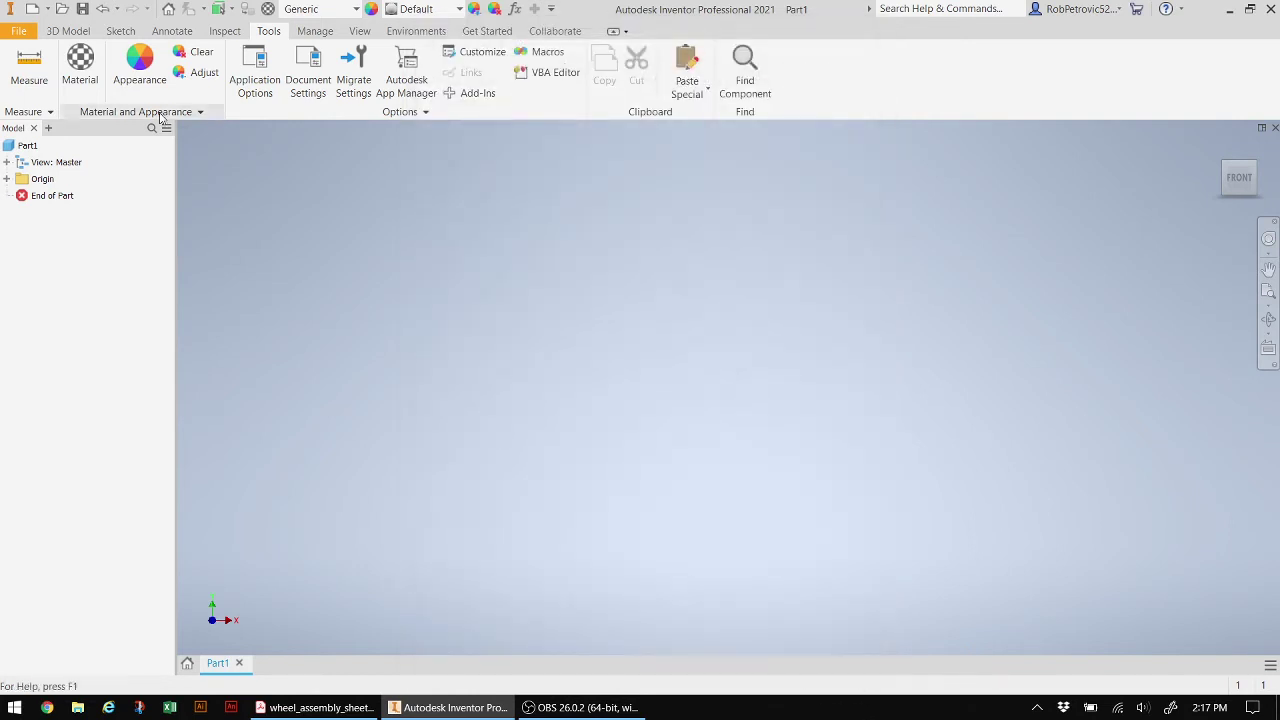
# Start a 2D sketch on the vertical YZ origin plane of the part
pyautogui.click(70, 33)
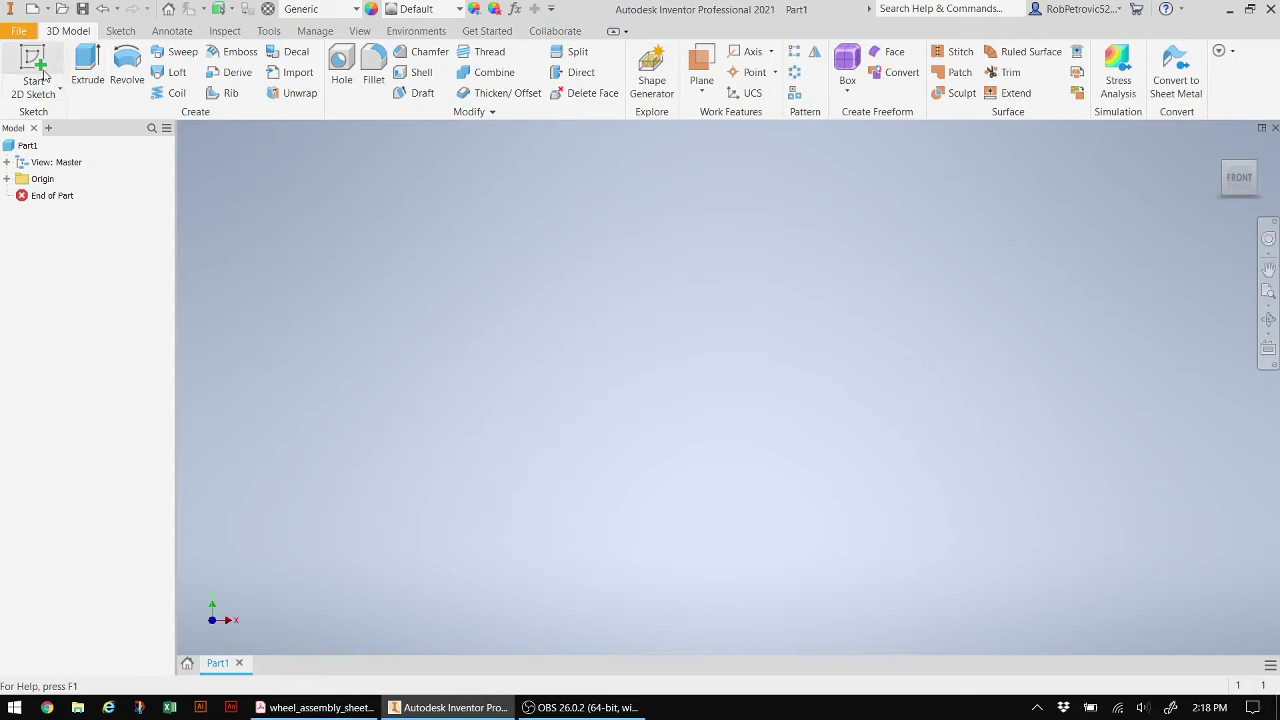
pyautogui.click(43, 71)
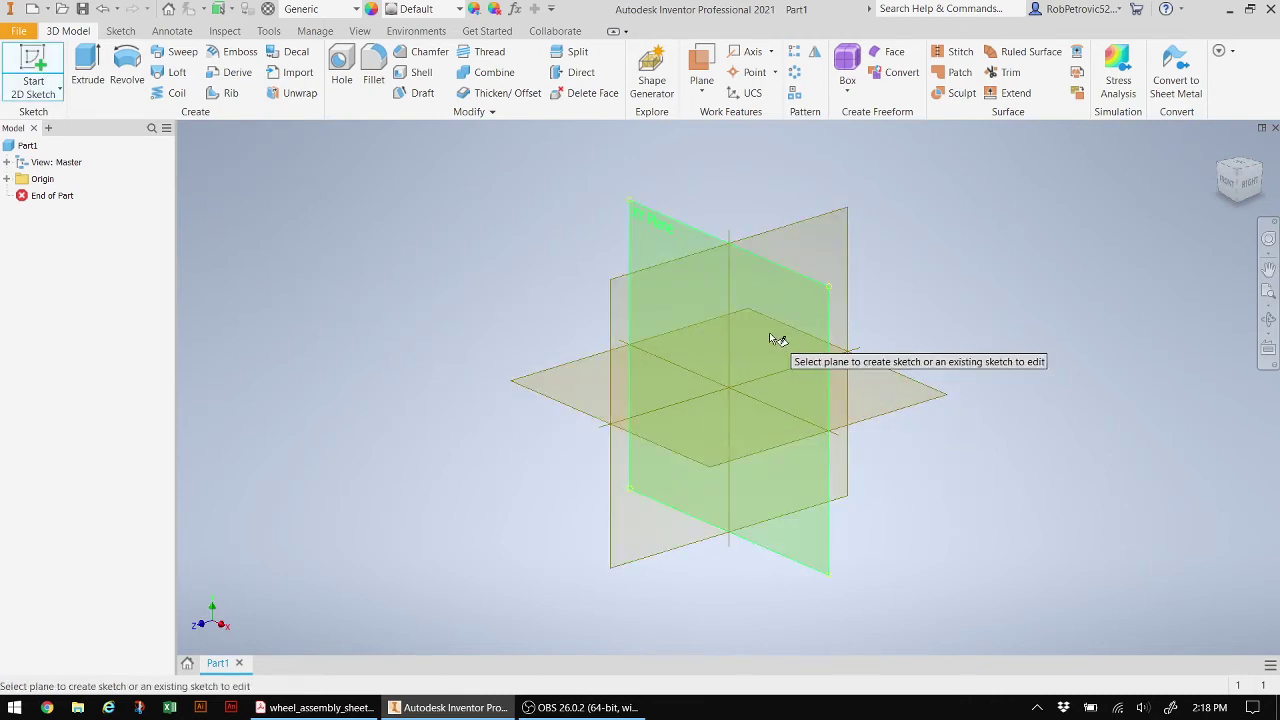
pyautogui.moveTo(791, 358)
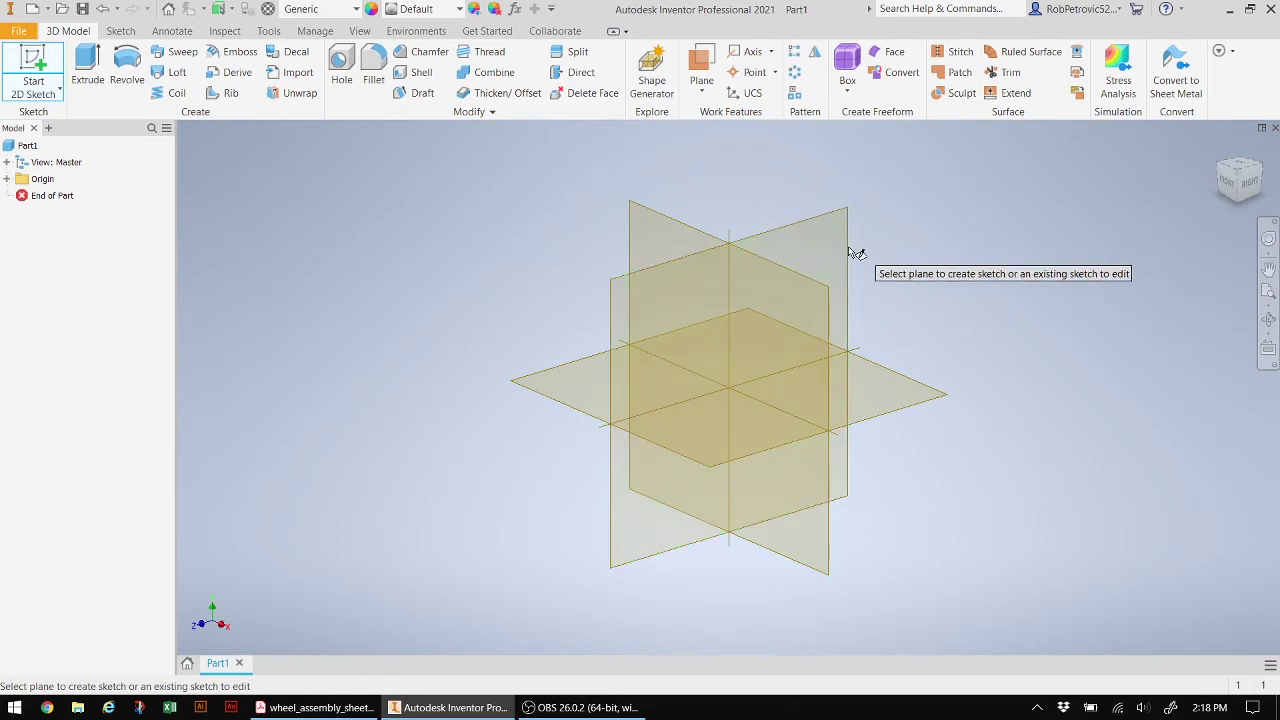
pyautogui.click(816, 257)
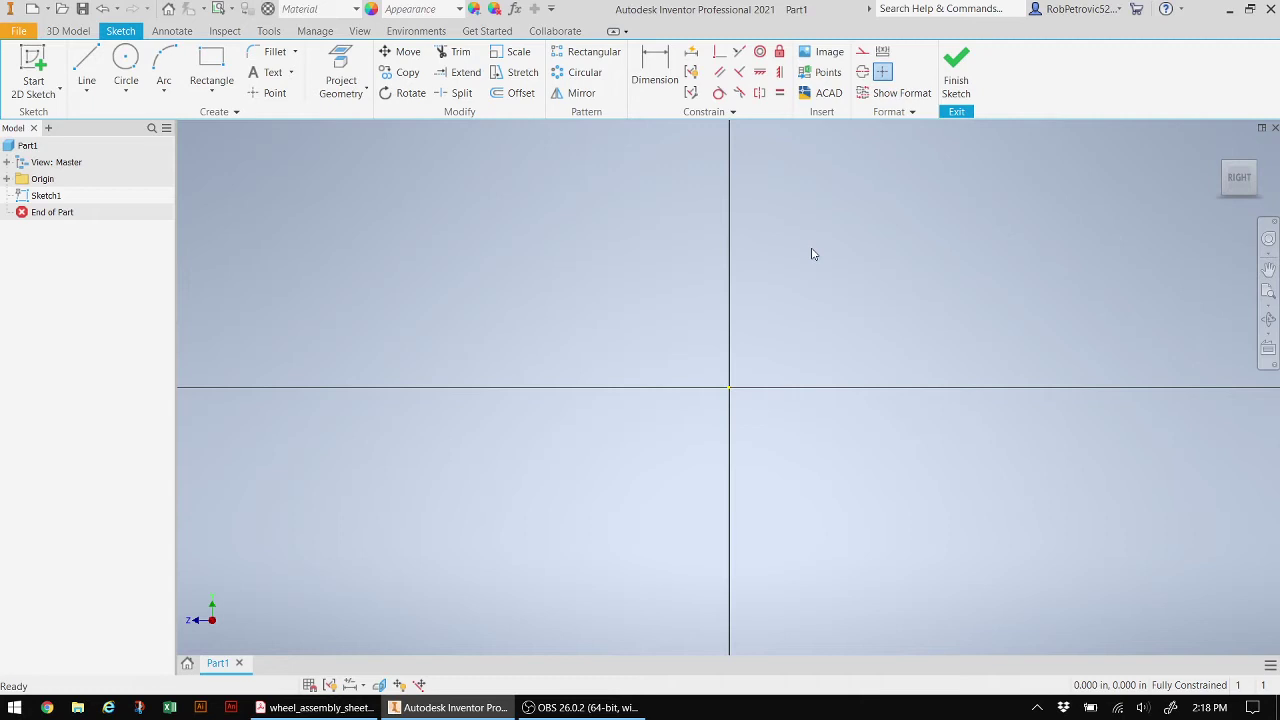
# Sketch a circle centered on the origin with a diameter of 1 in
pyautogui.click(126, 58)
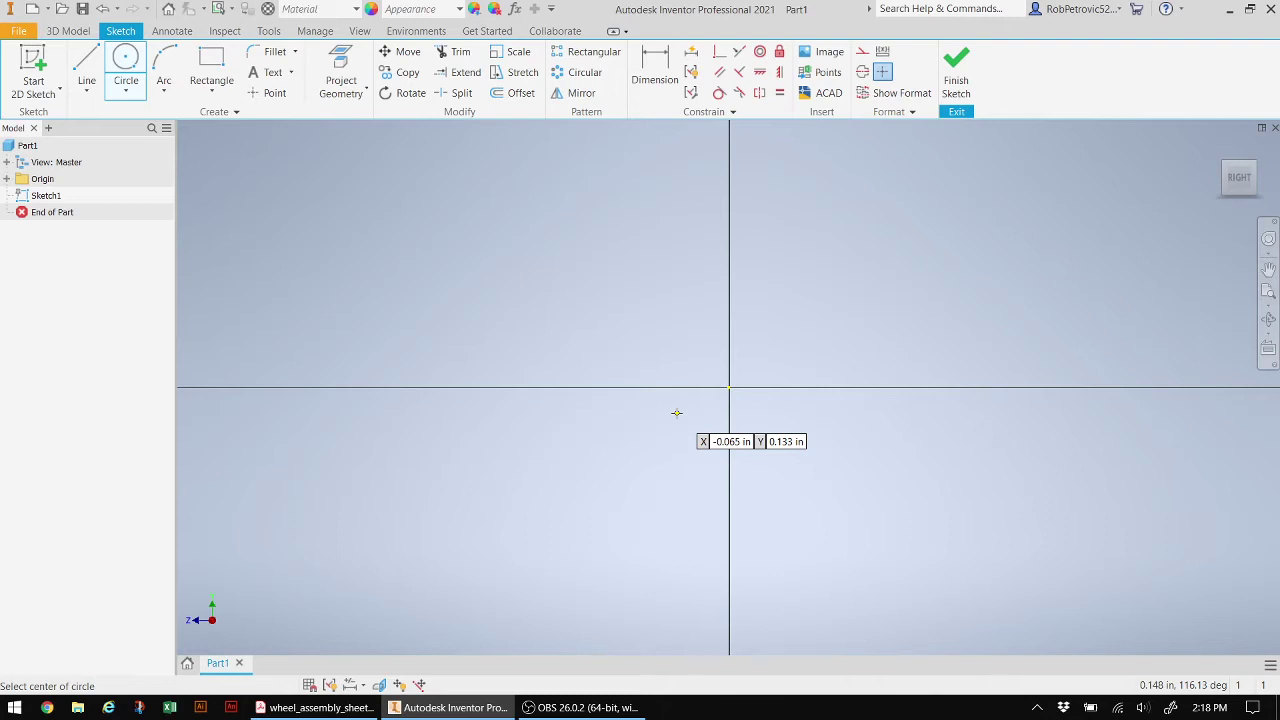
pyautogui.click(728, 388)
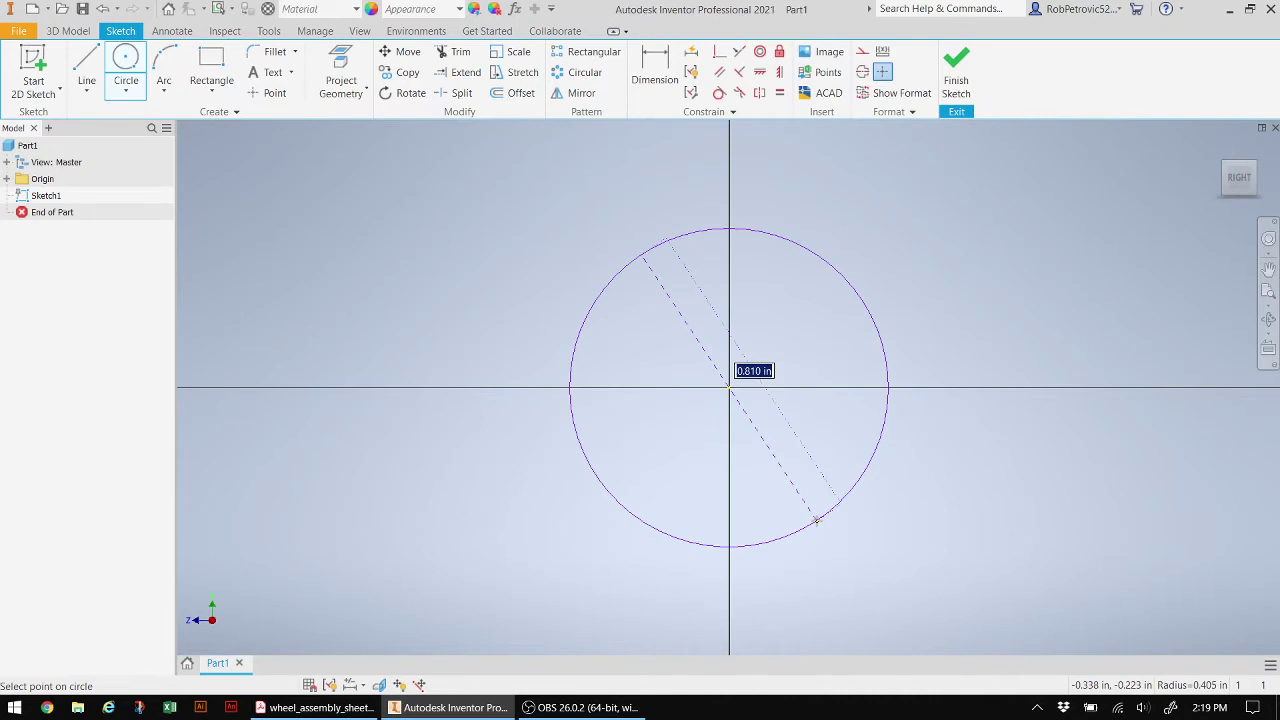
pyautogui.write('1')
pyautogui.press('Return')
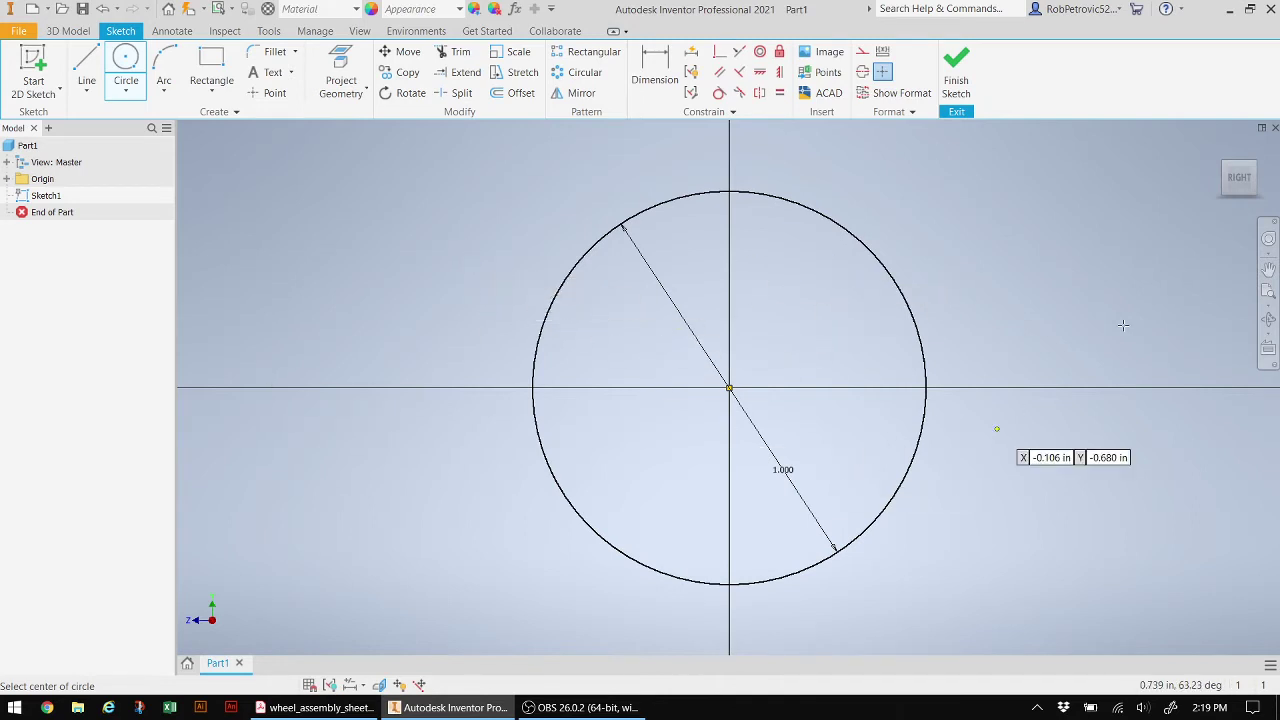
# Sketch a second freehand circle up and to the left of the origin, overlapping the first, and delete it
pyautogui.click(525, 316)
pyautogui.click(624, 377)
pyautogui.press('Escape')
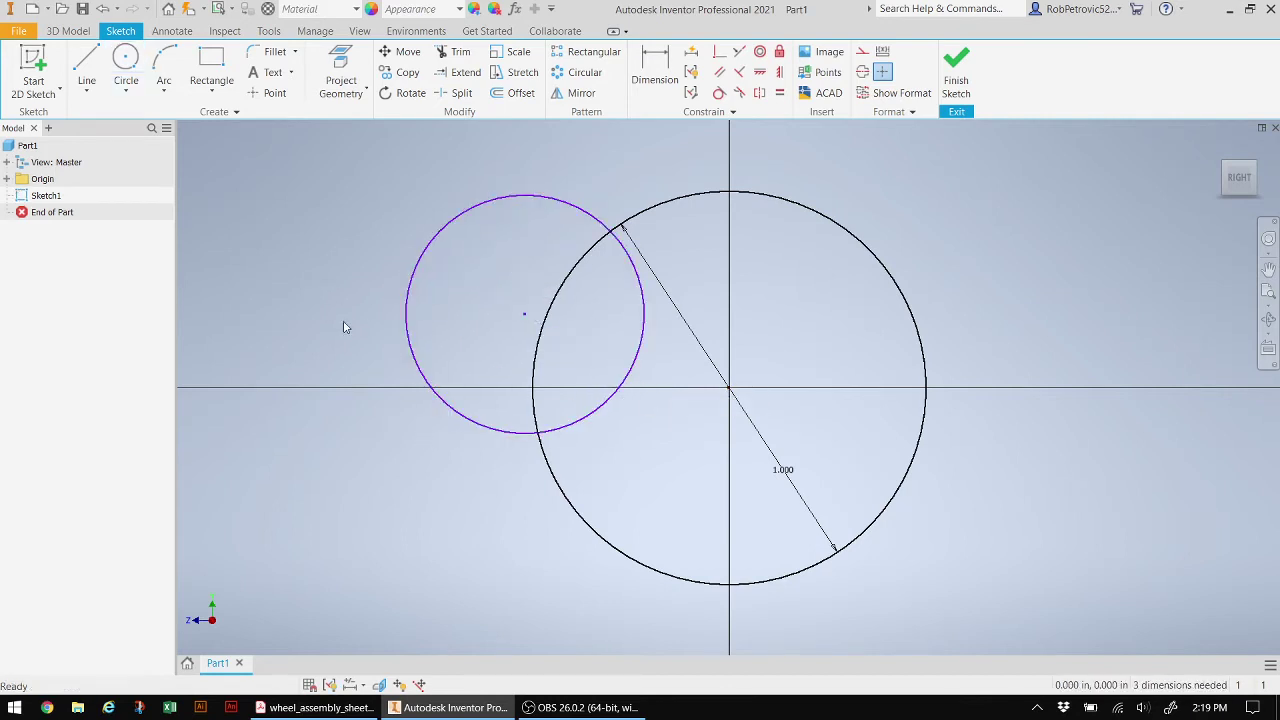
pyautogui.press('Delete')
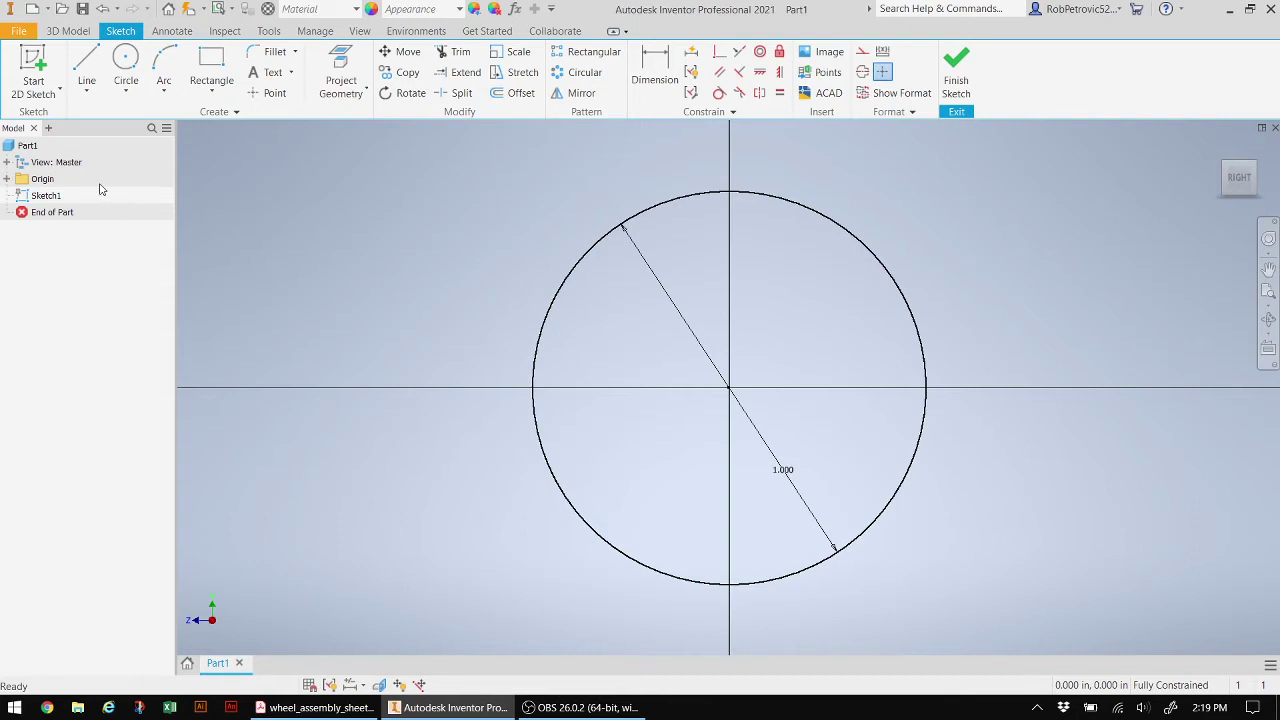
# Finish the sketch and extrude the 1 in circle by 0.1 in to form the bushing's flange
pyautogui.click(55, 196)
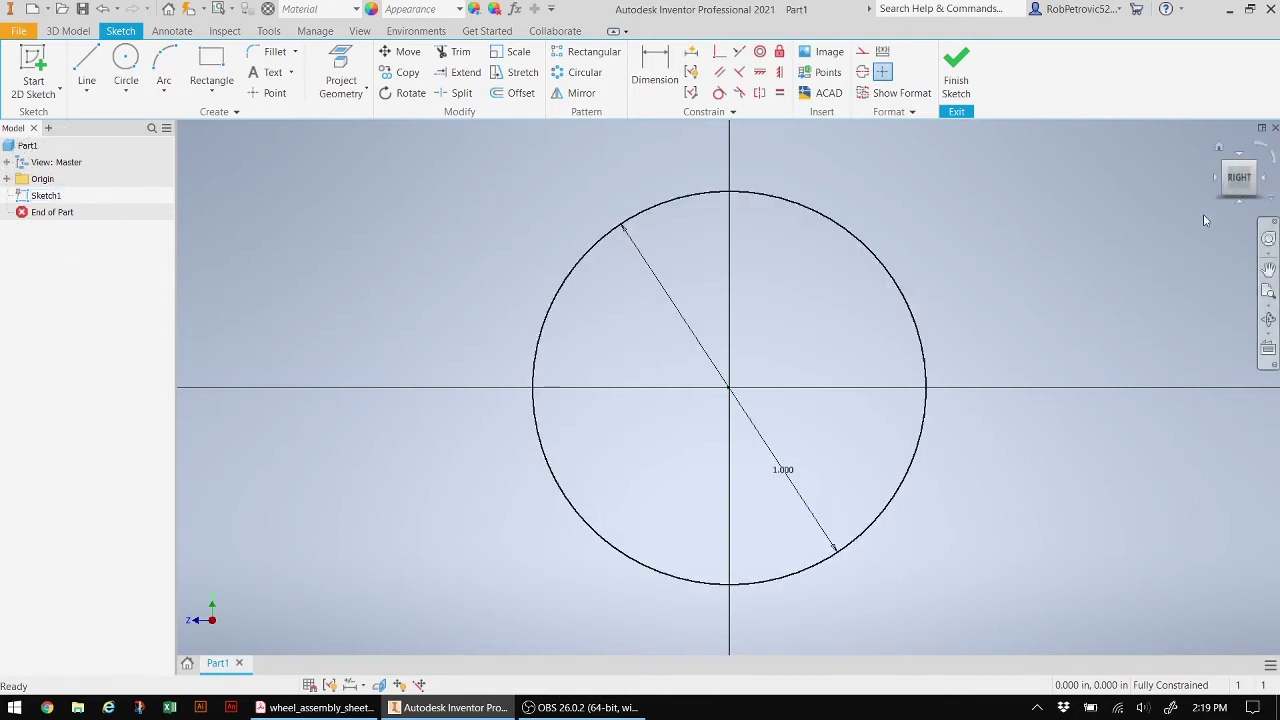
pyautogui.click(959, 70)
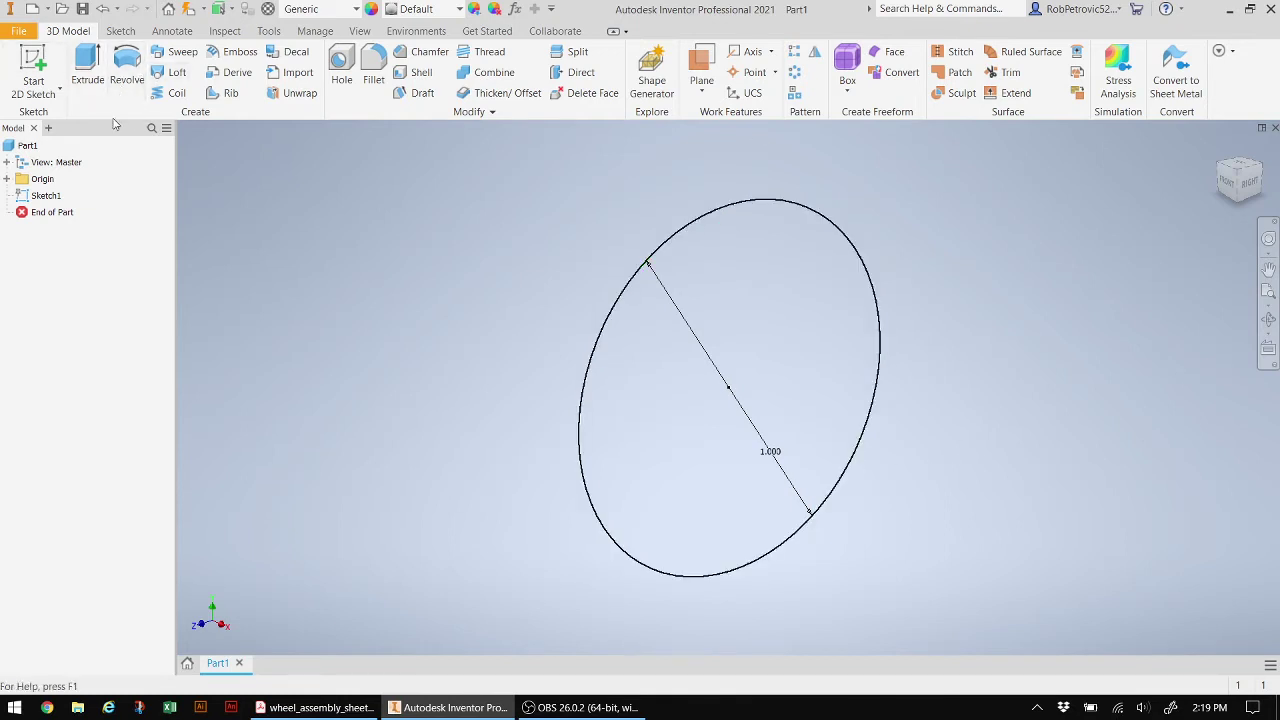
pyautogui.click(93, 60)
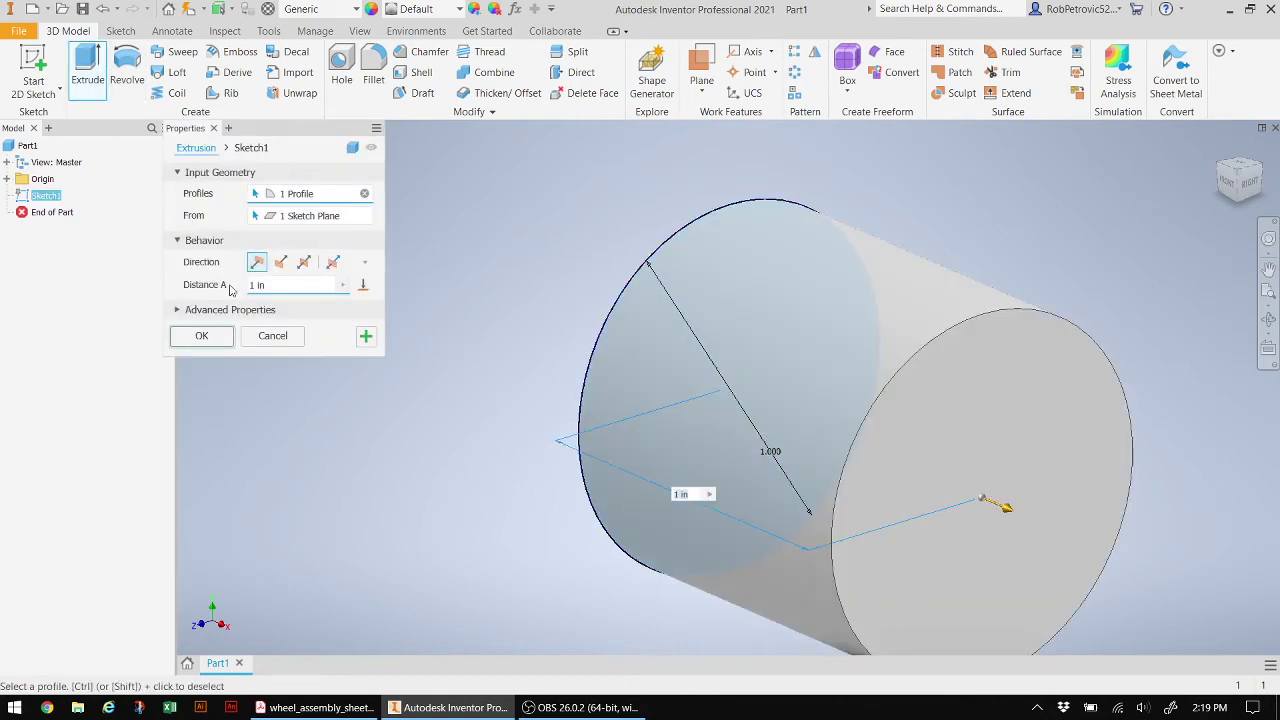
pyautogui.write('0')
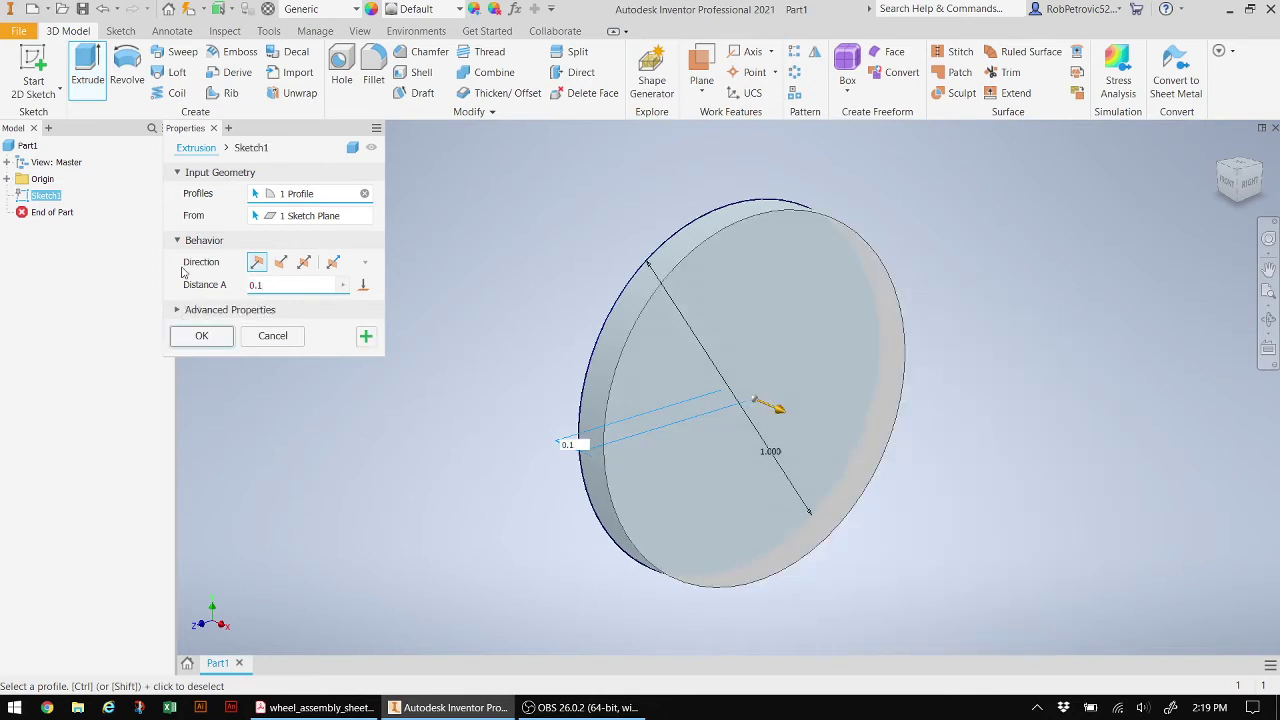
pyautogui.write('.1')
pyautogui.press('Return')
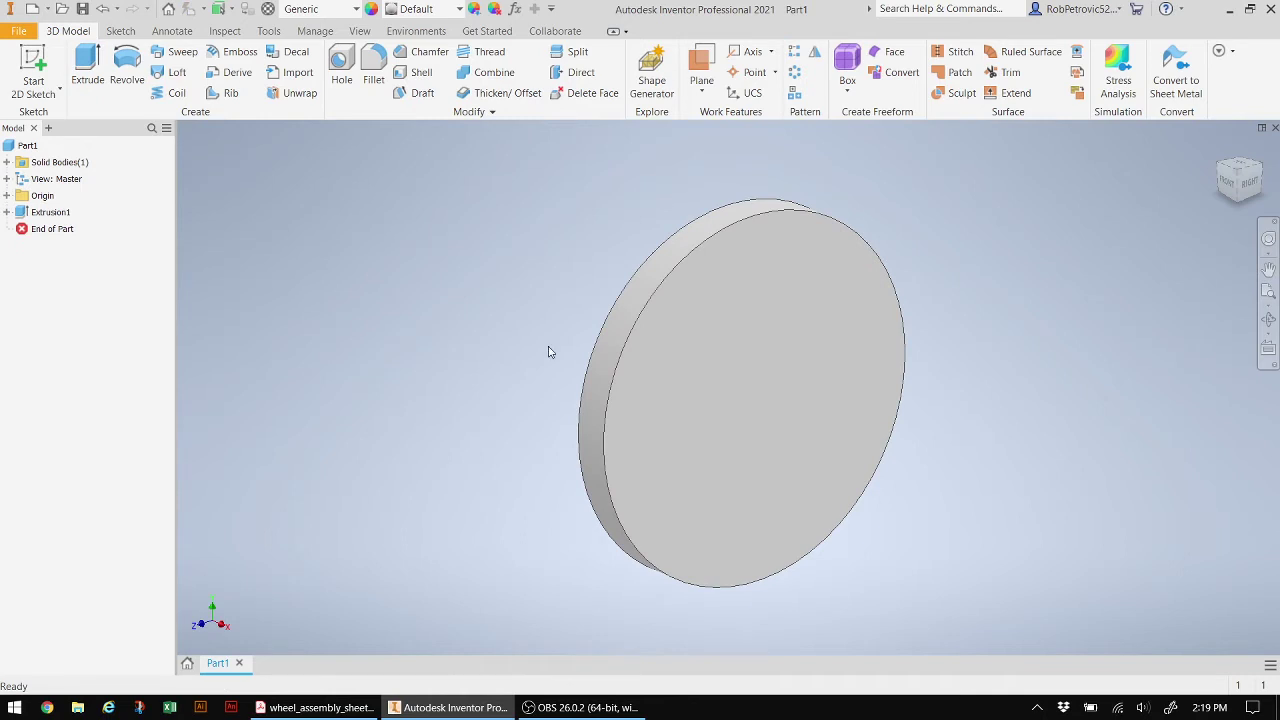
# Open the flange extrusion for editing, stretch its distance to 0.5375 in, and cancel the edit
pyautogui.click(17, 214)
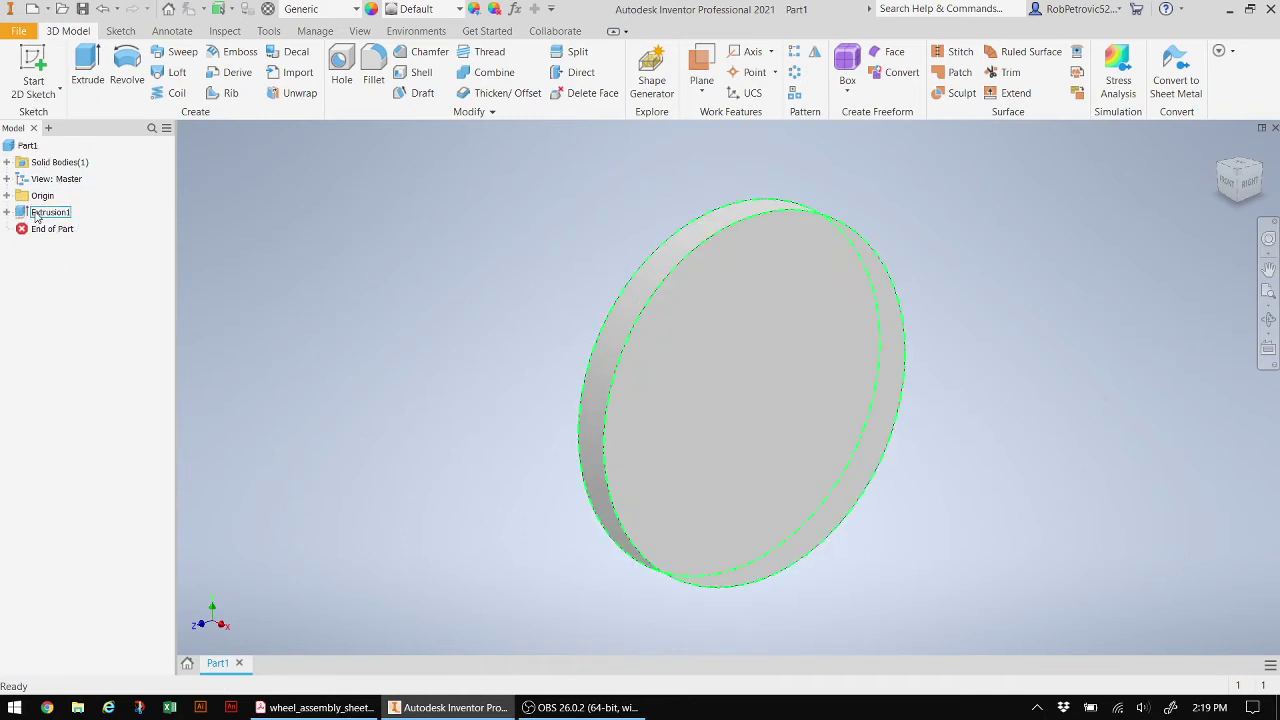
pyautogui.click(7, 212)
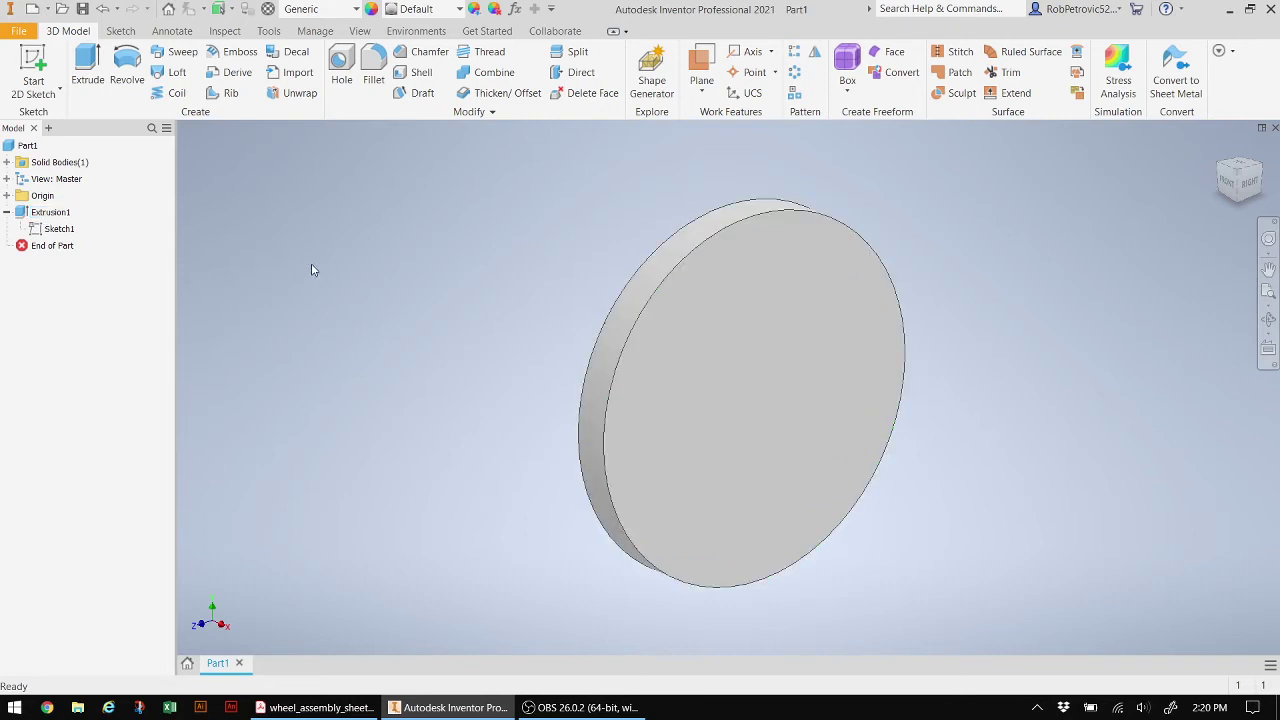
pyautogui.click(713, 369)
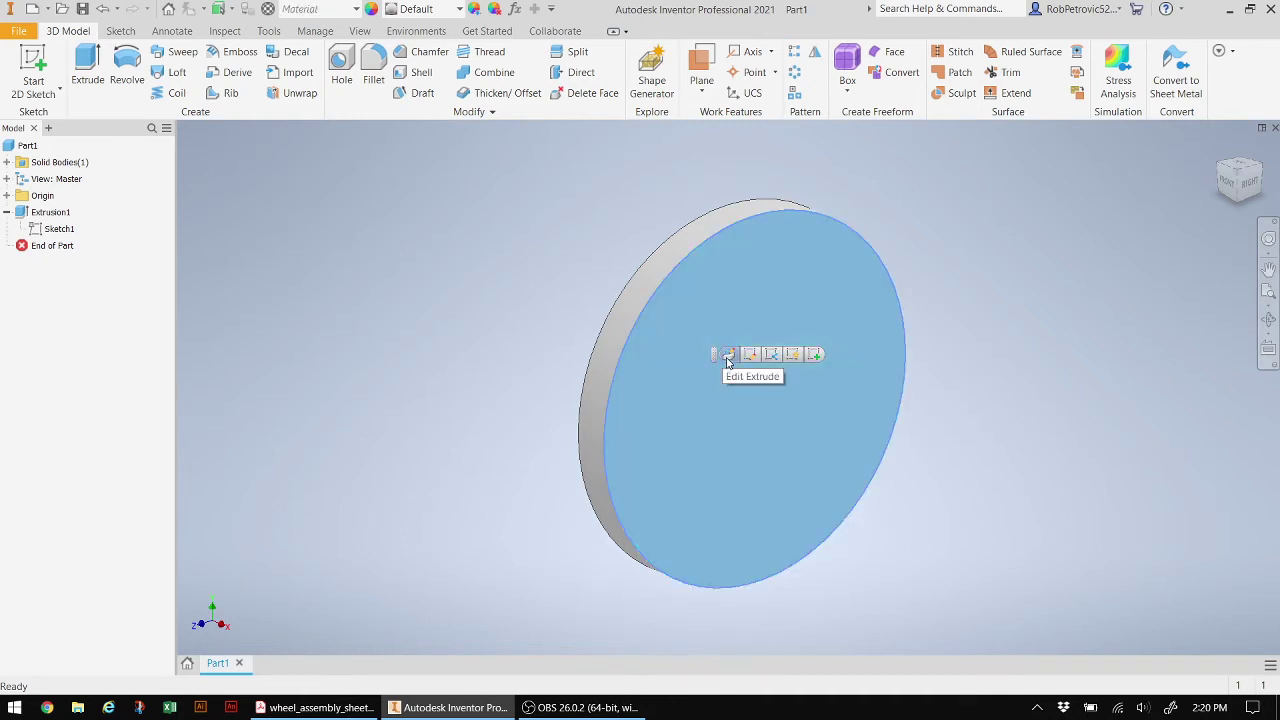
pyautogui.click(728, 357)
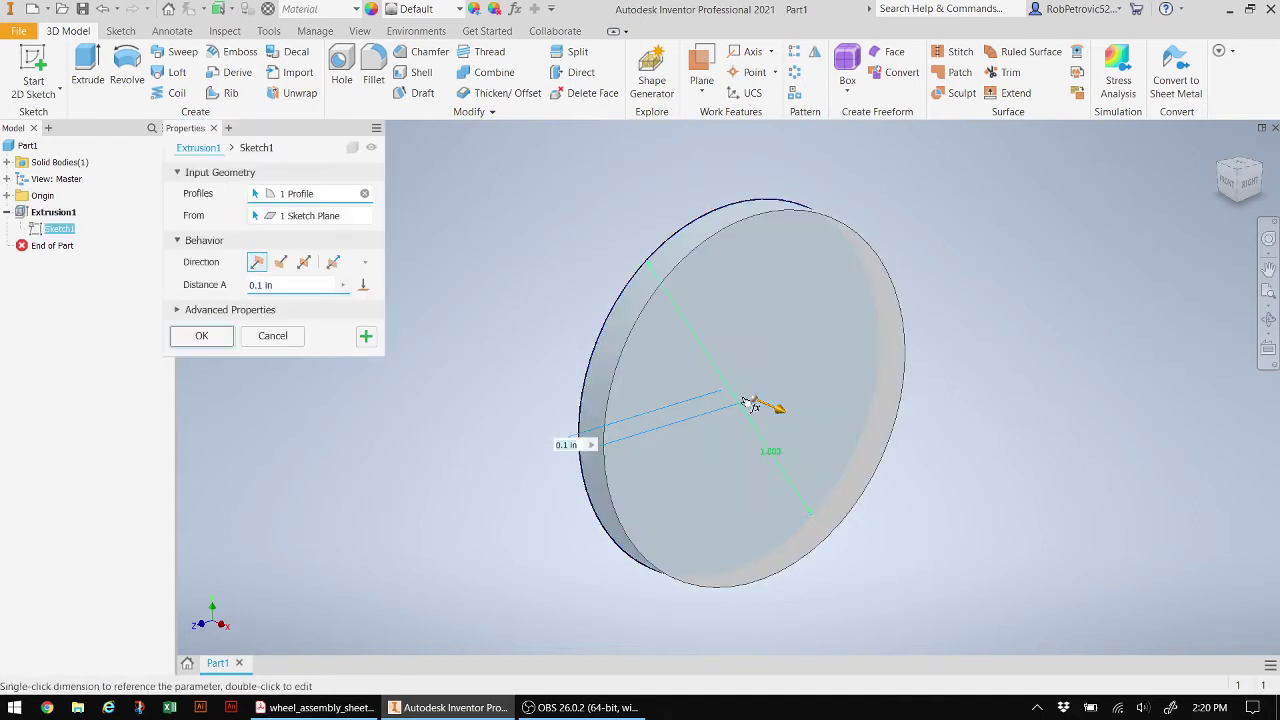
pyautogui.moveTo(780, 410); pyautogui.dragTo(665, 362)
pyautogui.moveTo(800, 446); pyautogui.dragTo(889, 468)
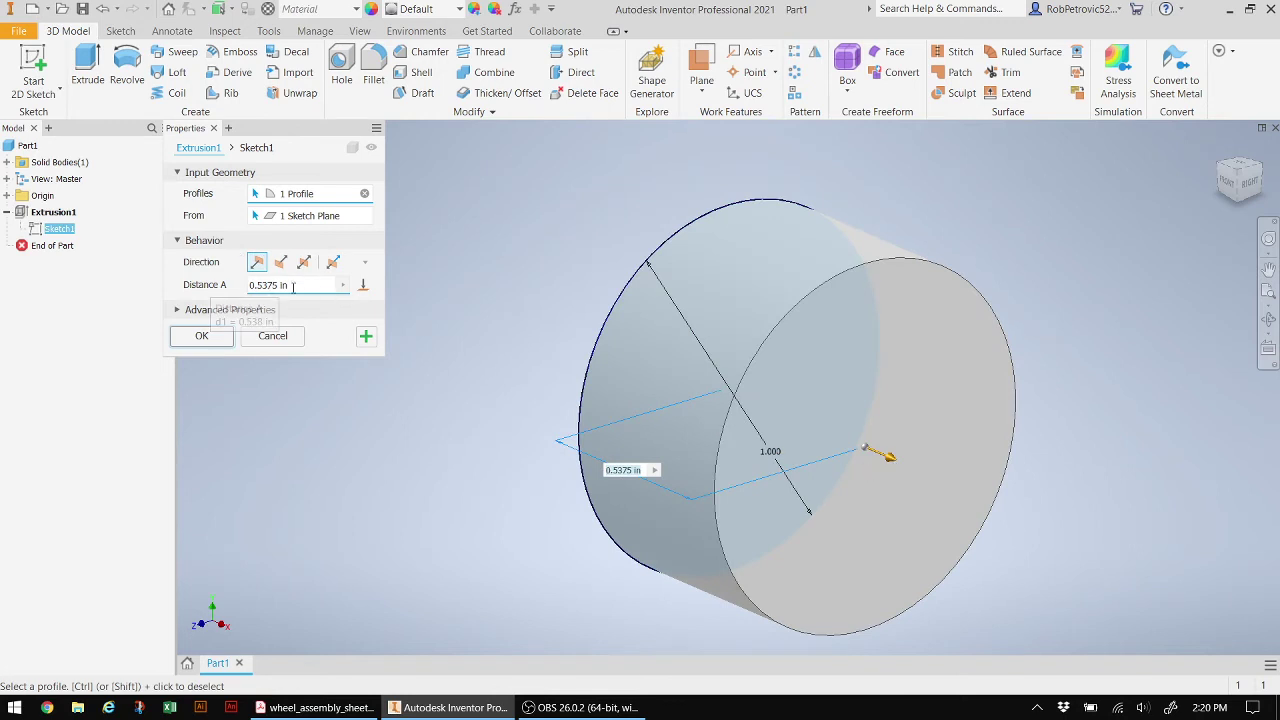
pyautogui.click(283, 337)
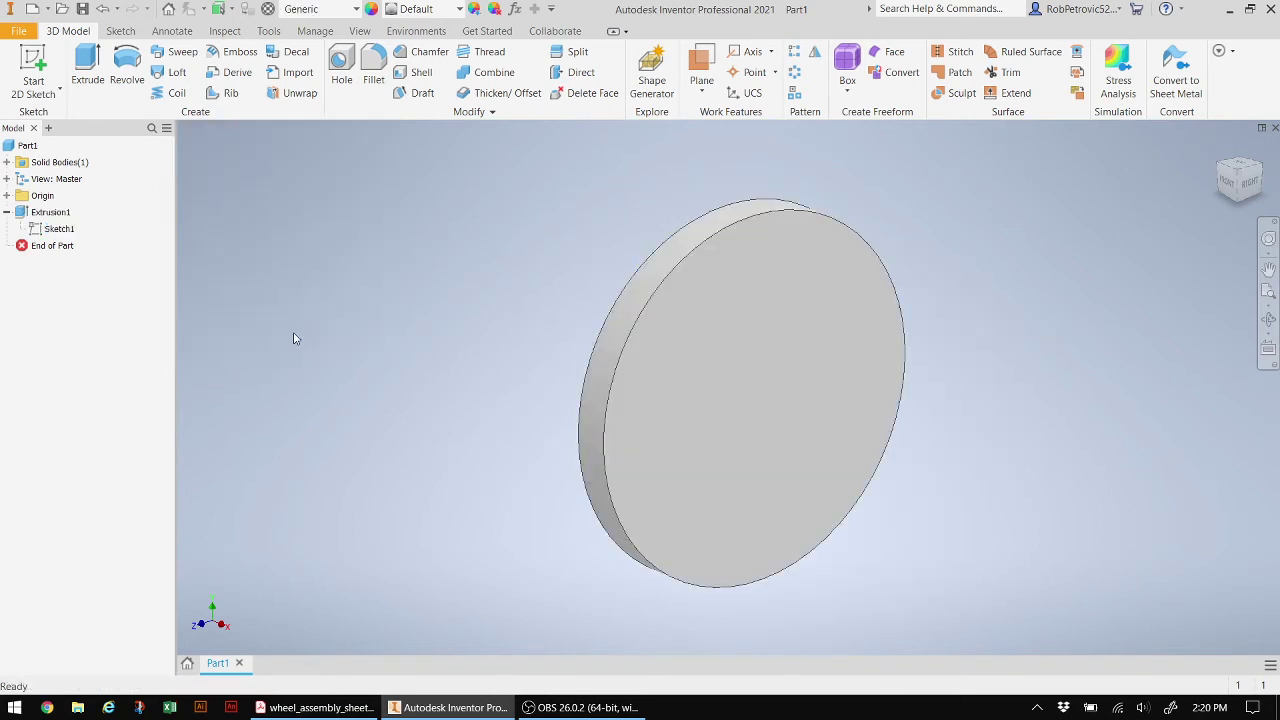
# Edit the flange's sketch from its front face, set the circle's diameter to 2 in, and finish the sketch
pyautogui.click(676, 380)
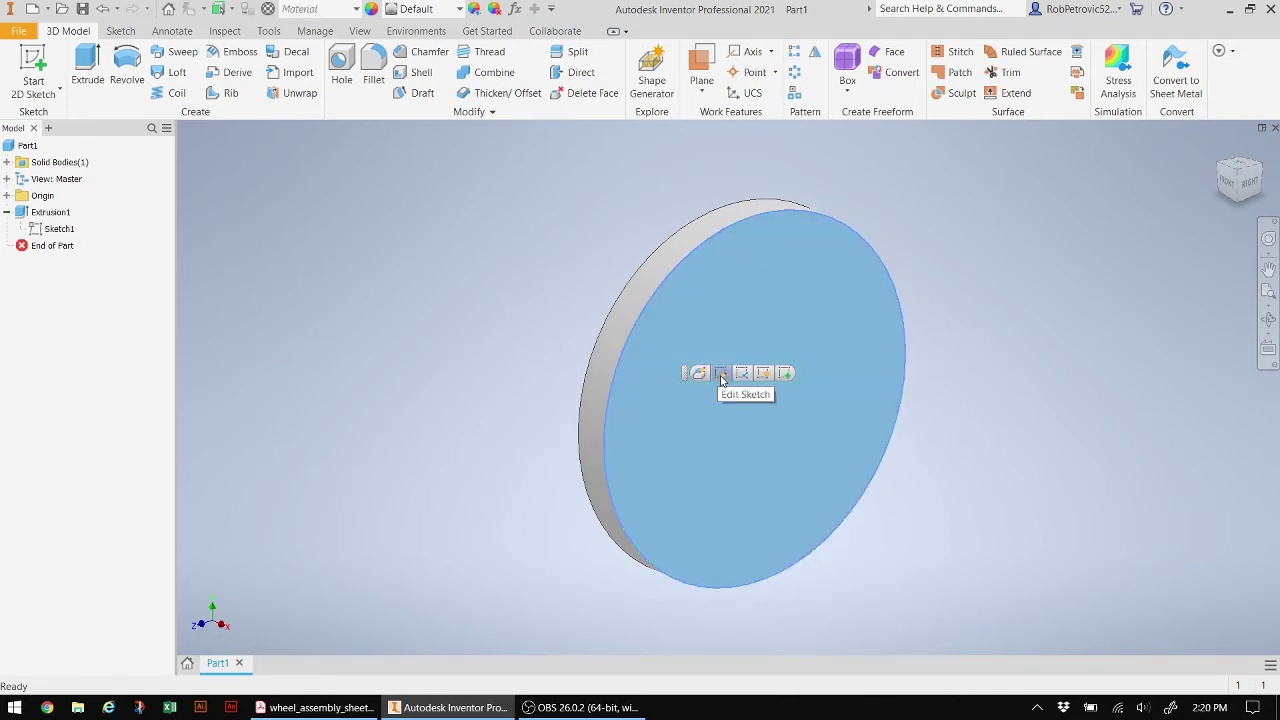
pyautogui.click(722, 376)
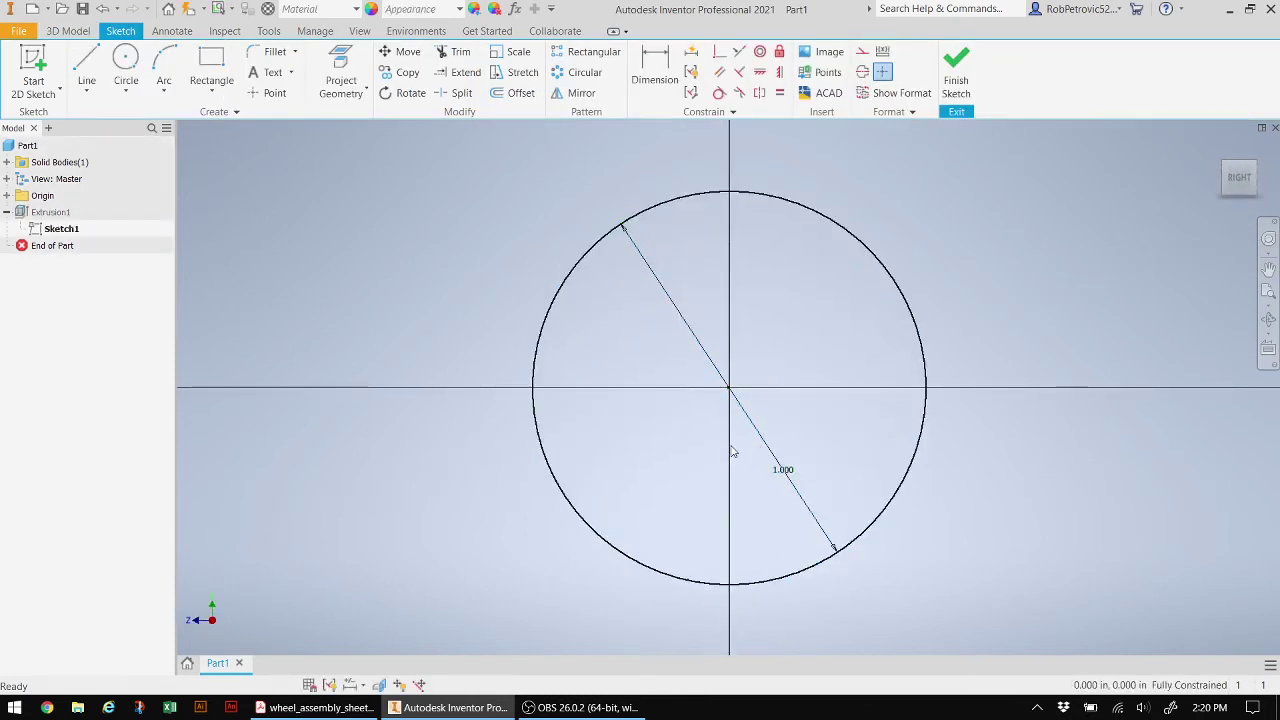
pyautogui.doubleClick(789, 480)
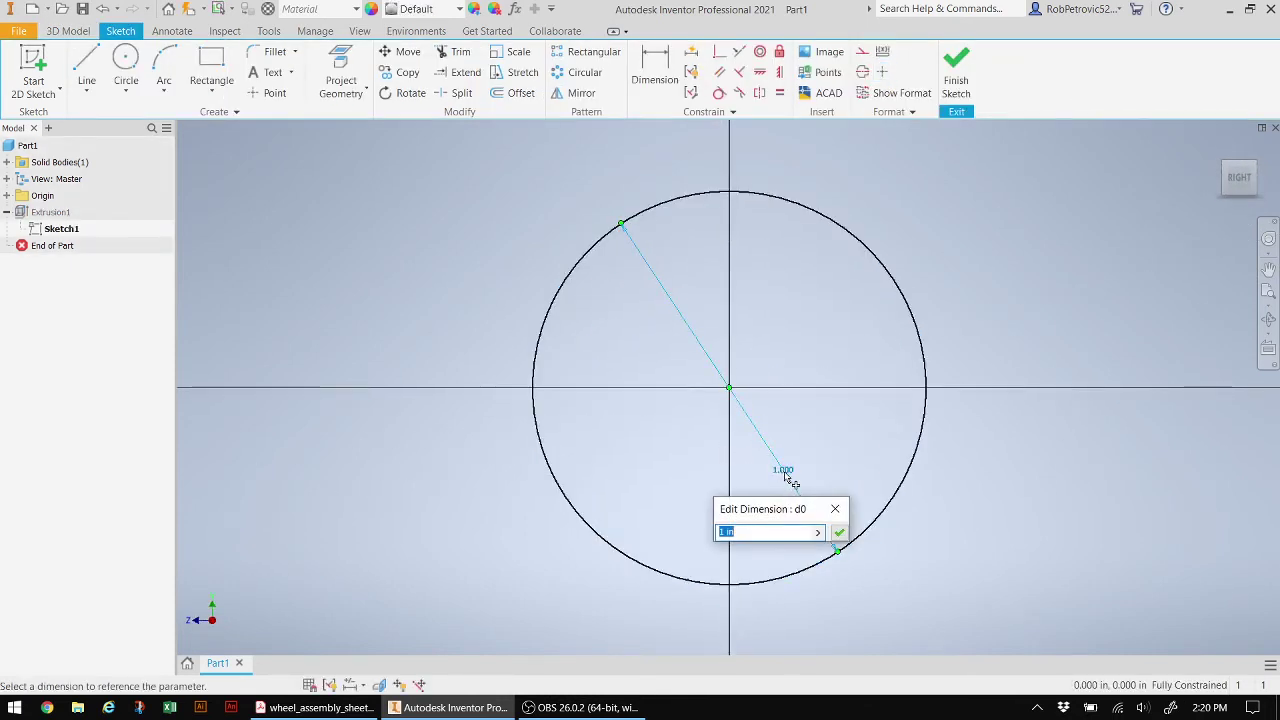
pyautogui.write('2')
pyautogui.click(840, 534)
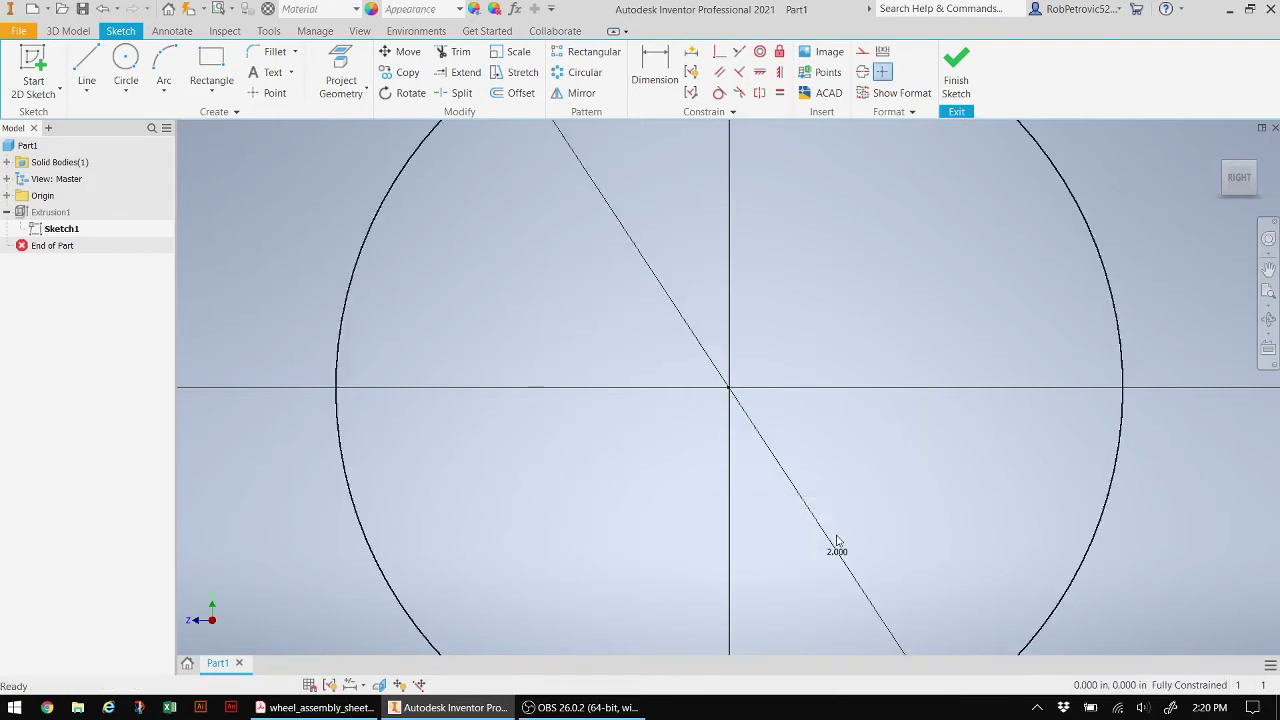
pyautogui.click(962, 72)
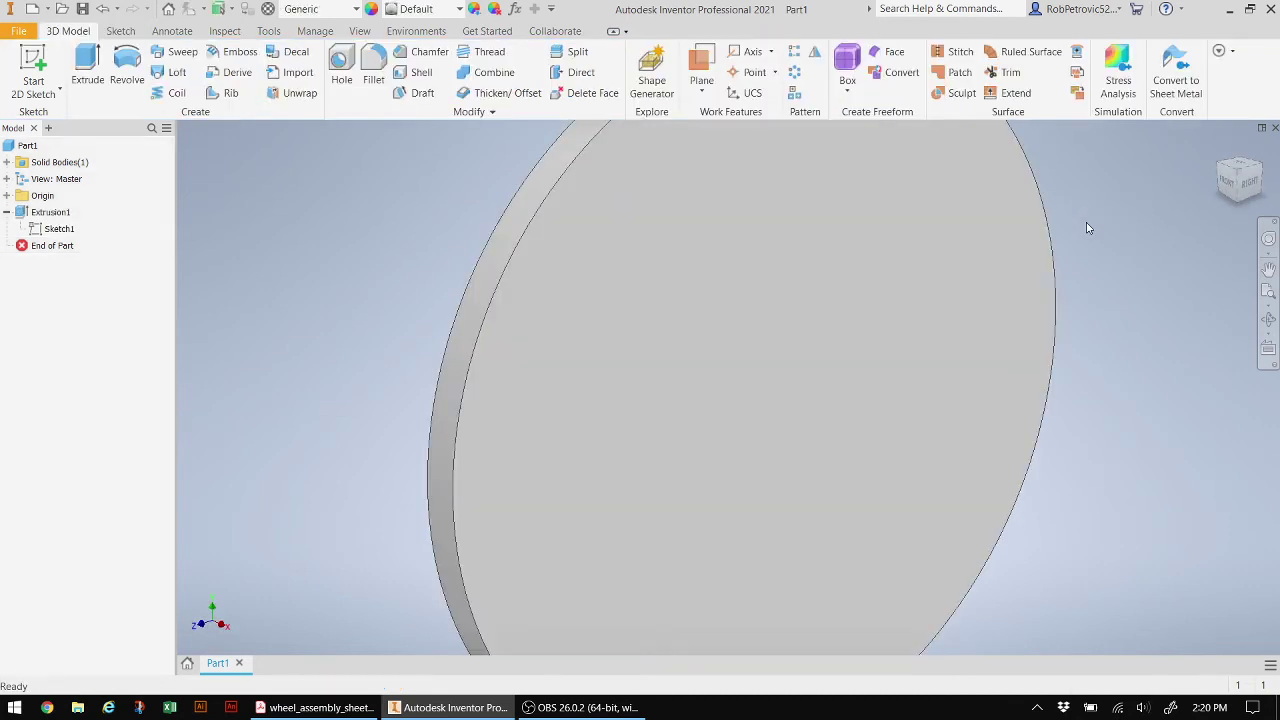
# Undo the diameter change in the flange's sketch and finish the sketch
pyautogui.hotkey('ctrl', 'z')
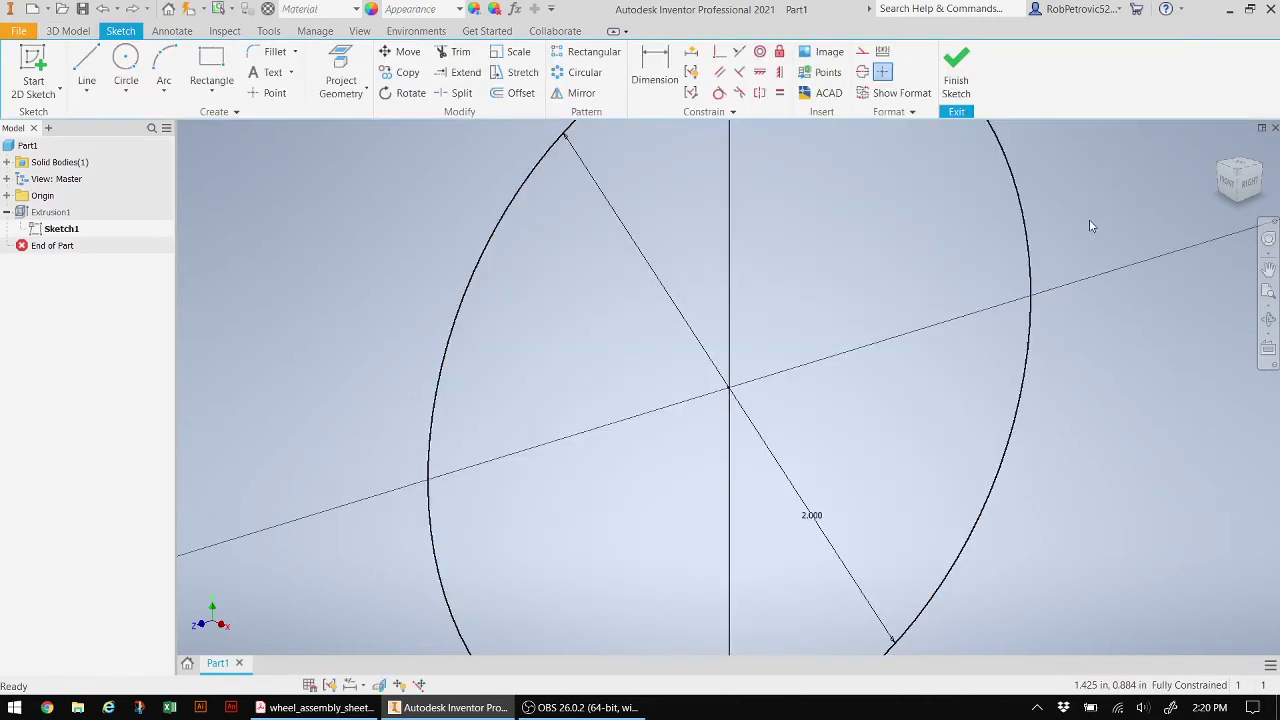
pyautogui.hotkey('ctrl', 'z')
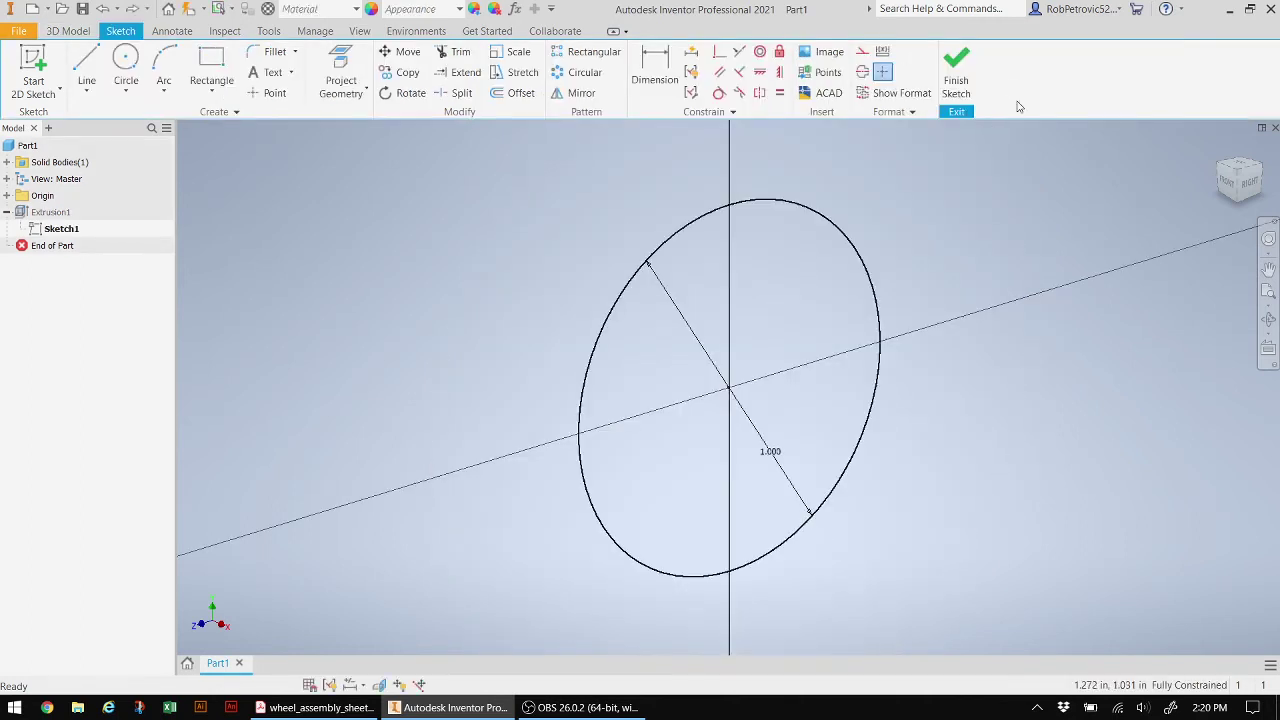
pyautogui.click(966, 72)
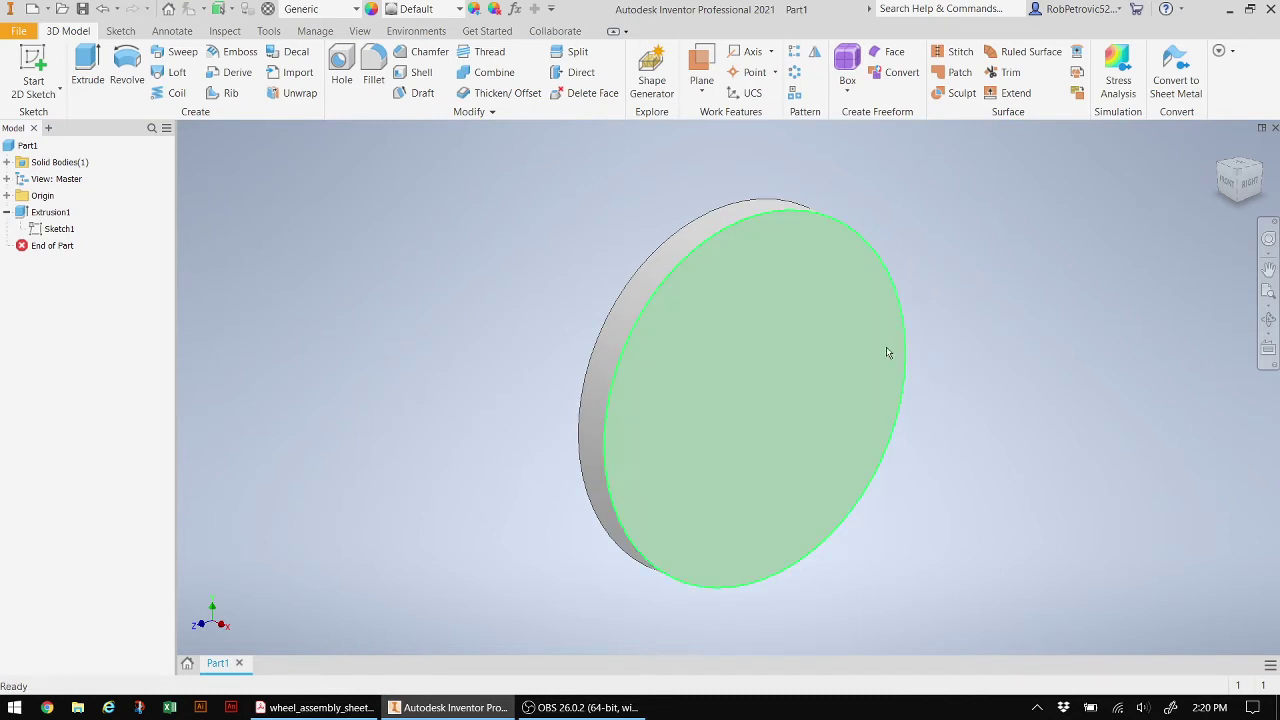
# Create a new sketch on the flange's front face with a 0.82 in diameter circle centered on the origin, and finish it
pyautogui.click(835, 310)
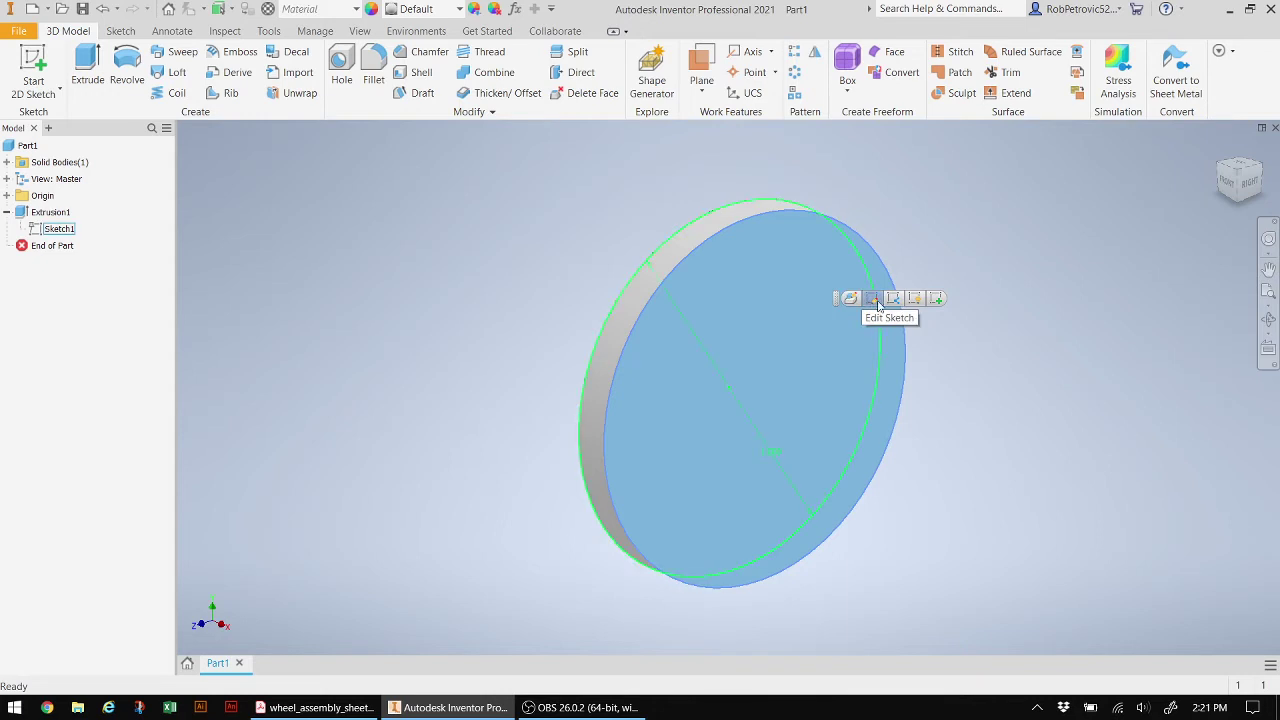
pyautogui.click(937, 299)
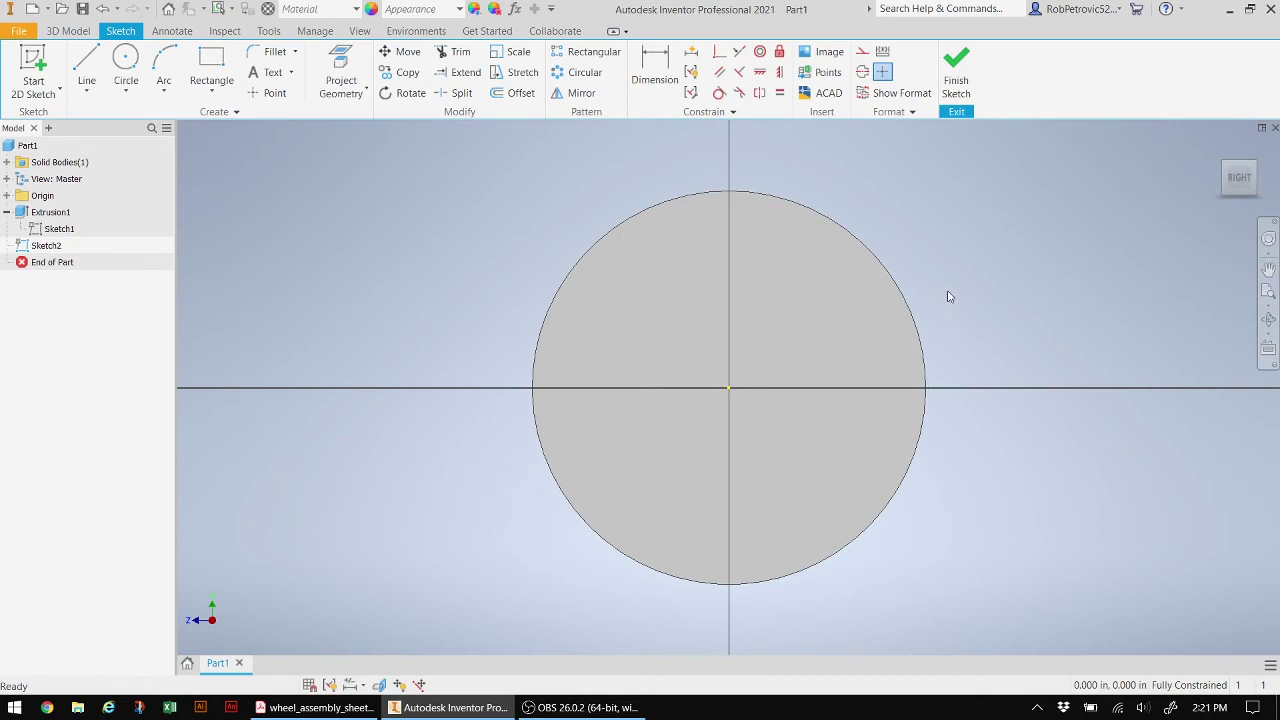
pyautogui.click(125, 70)
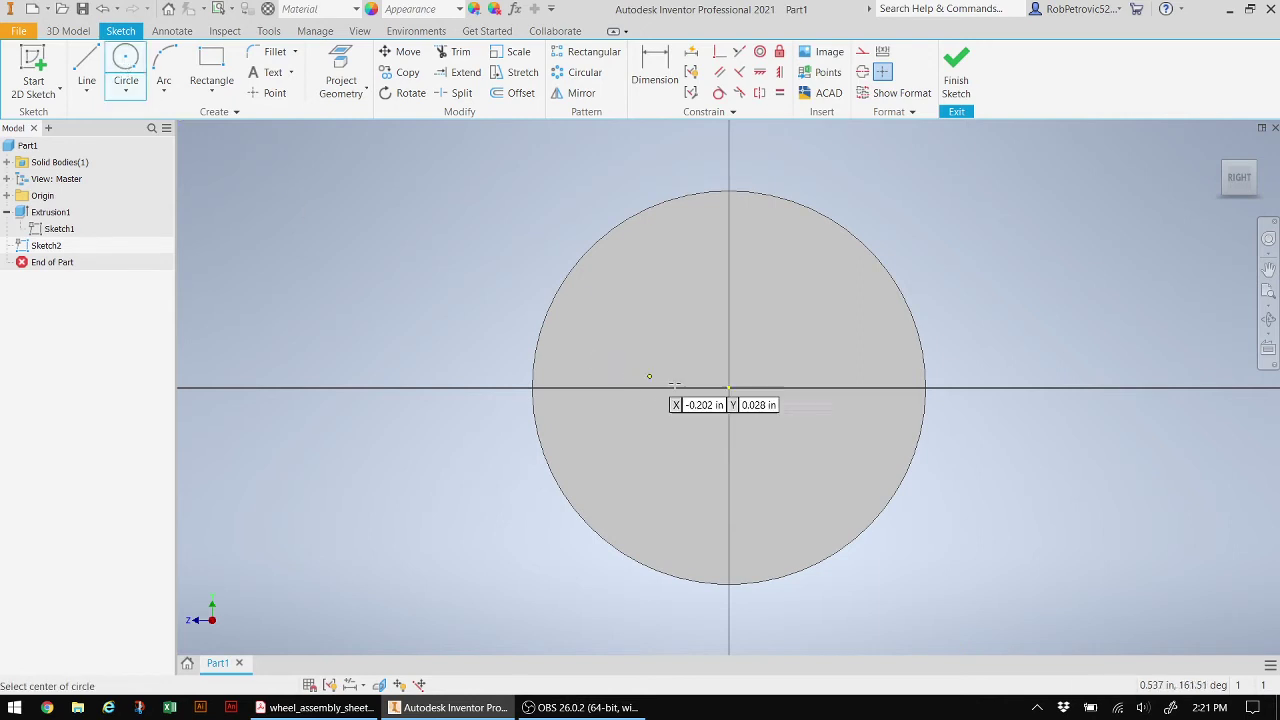
pyautogui.click(728, 387)
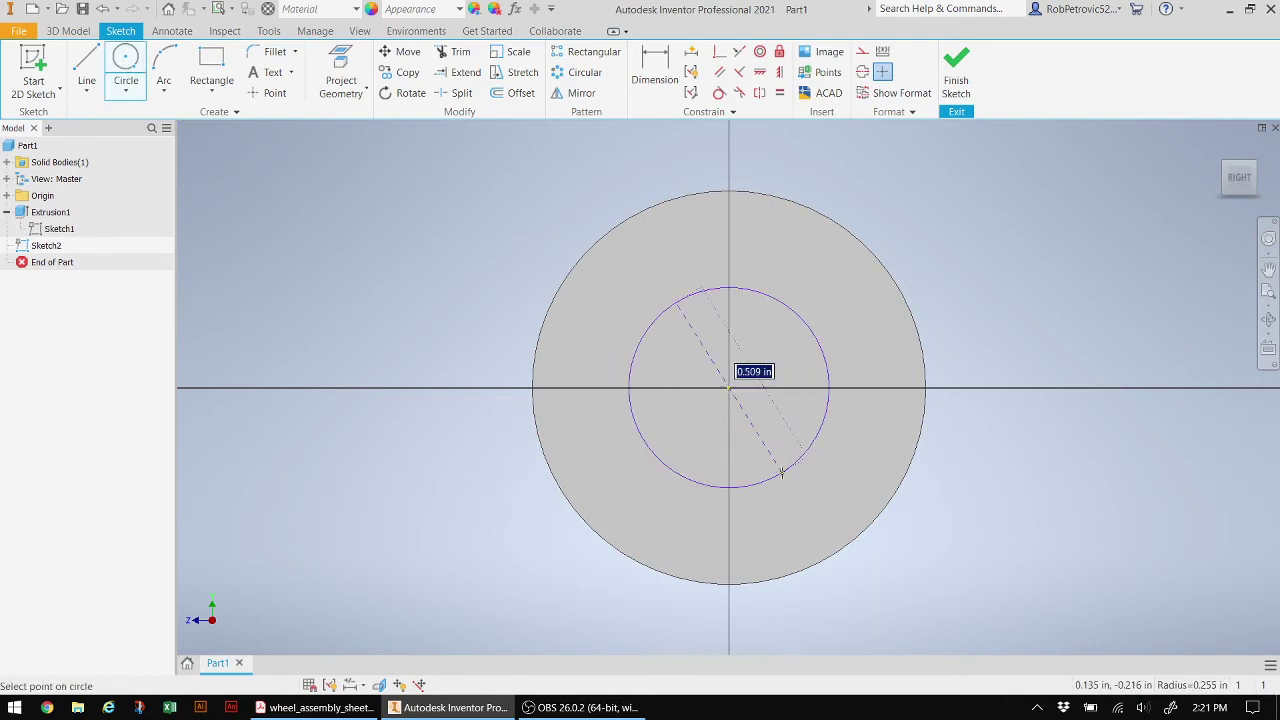
pyautogui.write('0.82')
pyautogui.press('Return')
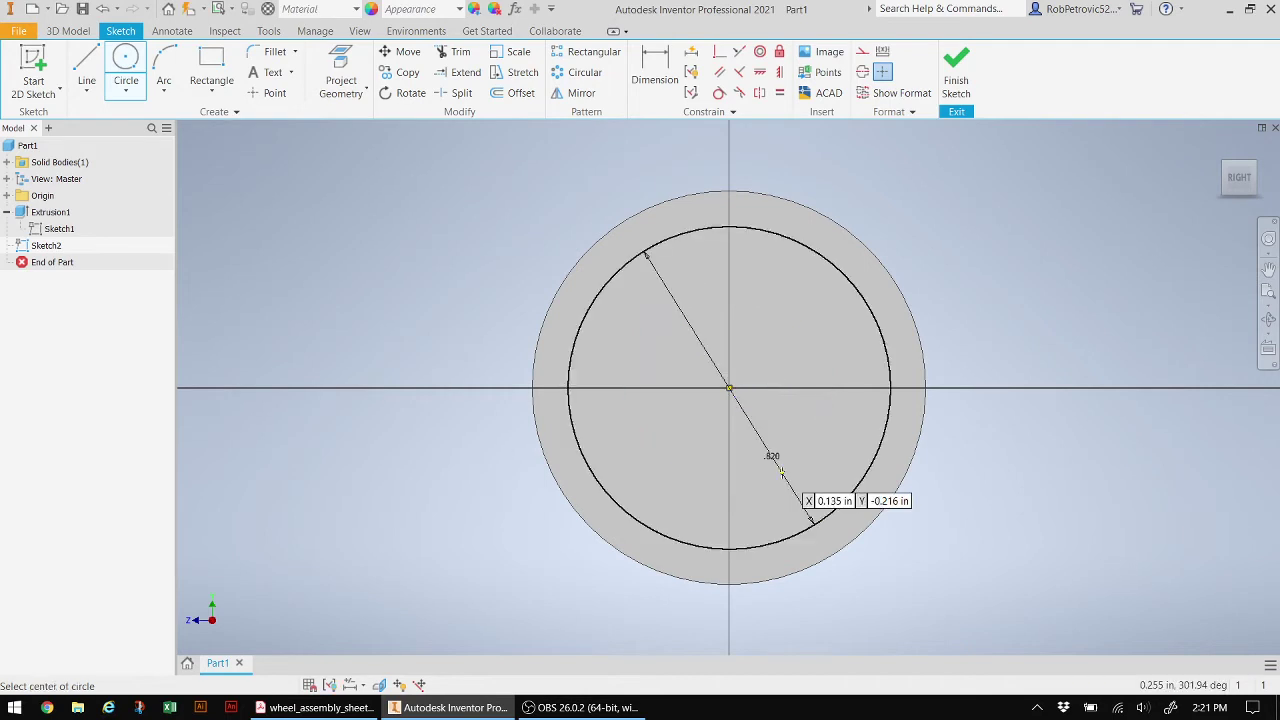
pyautogui.click(956, 68)
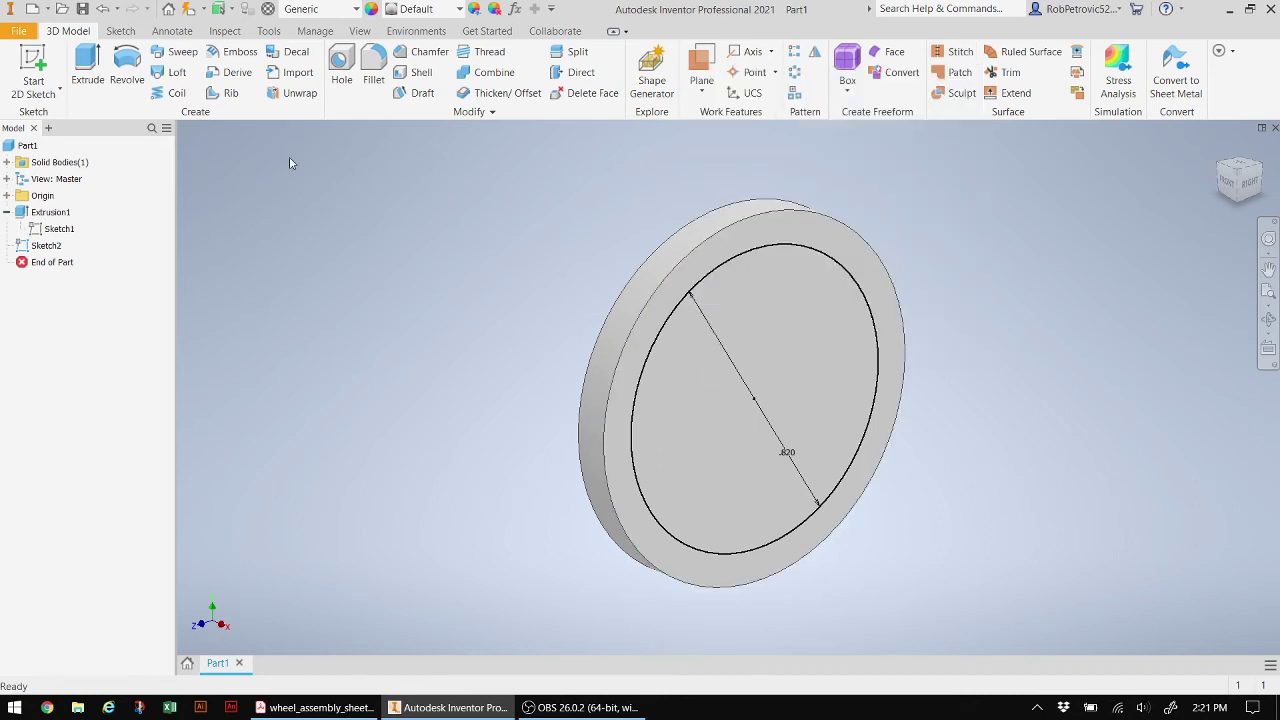
# Extrude the 0.82 in circle outward from the flange by 0.9 in, joined to the body
pyautogui.click(88, 62)
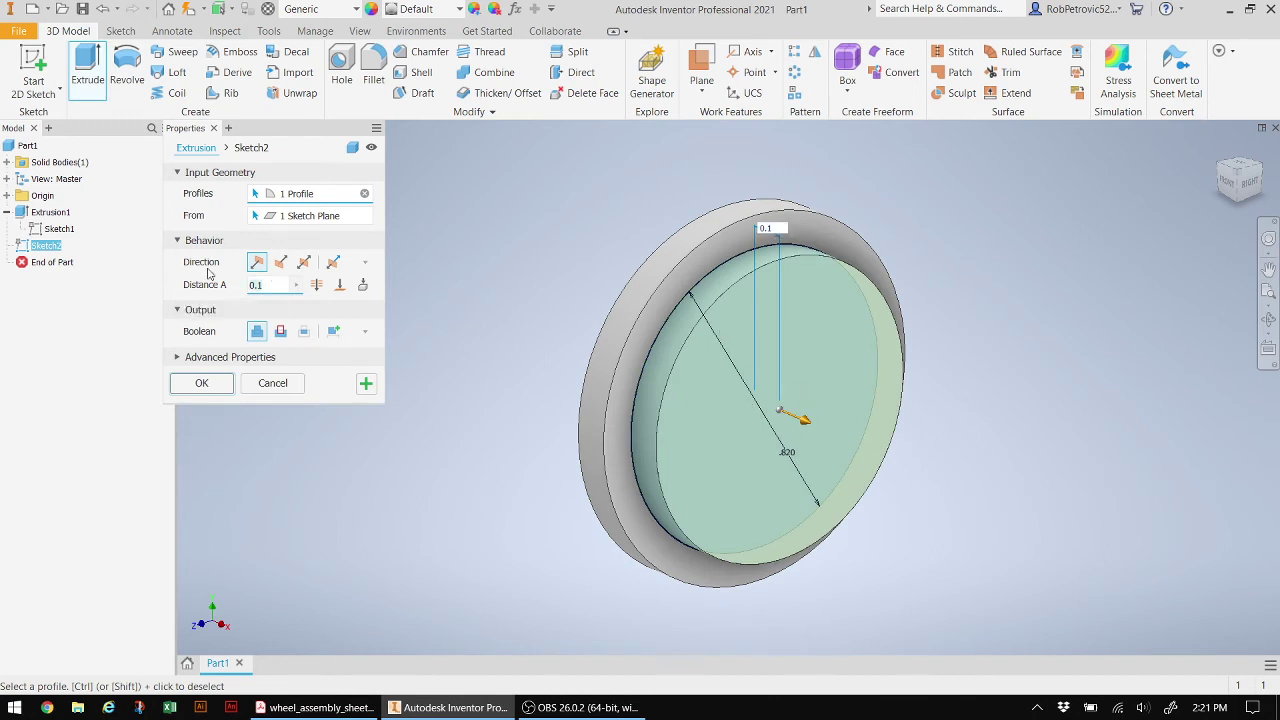
pyautogui.press('BackSpace')
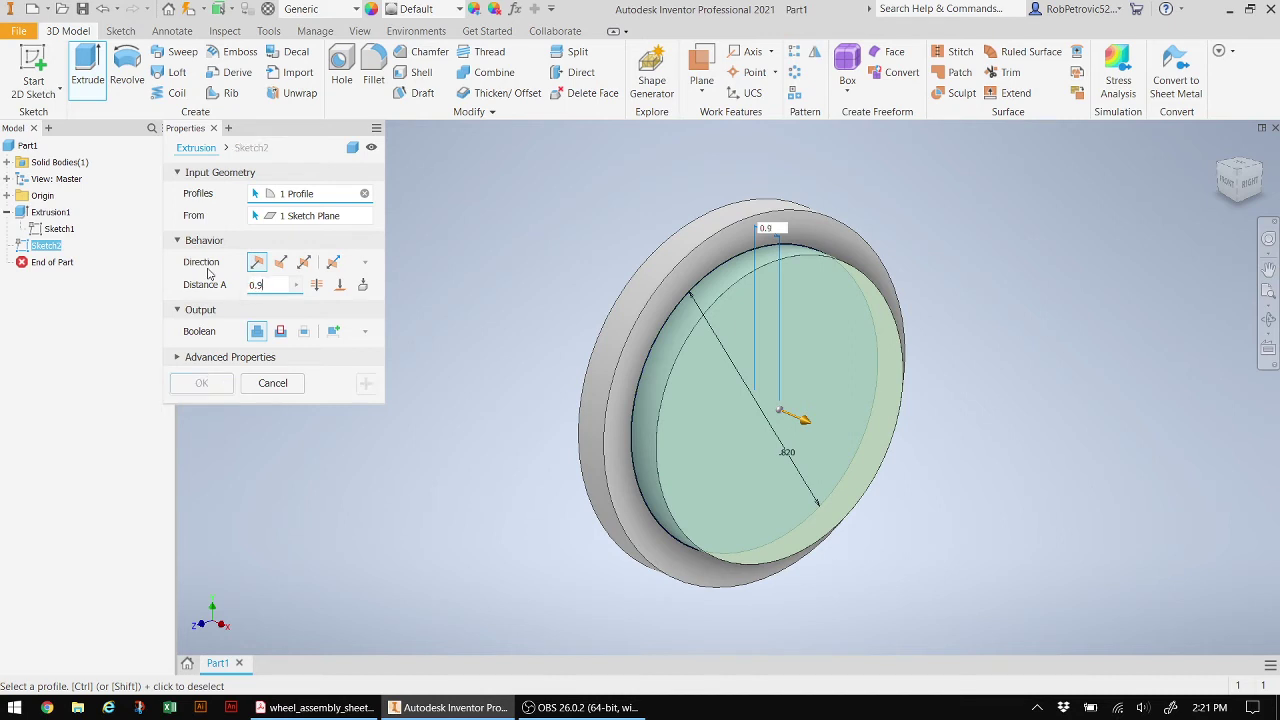
pyautogui.write('9')
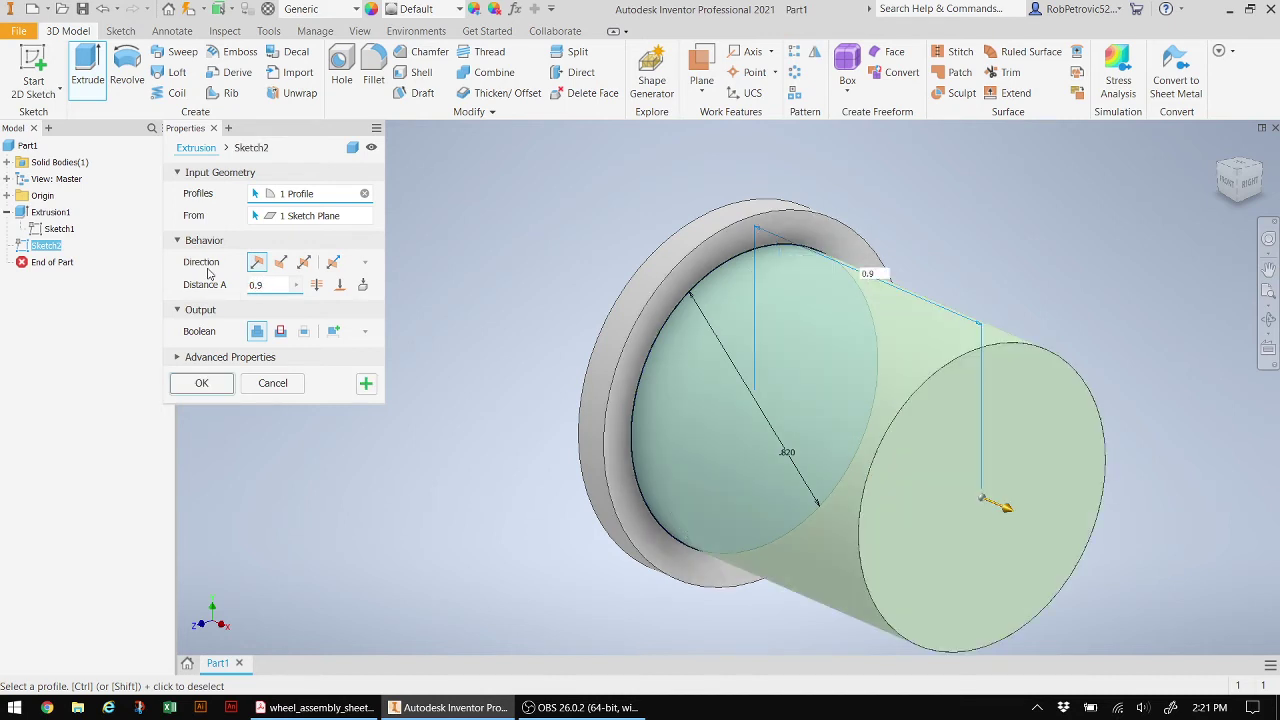
pyautogui.click(201, 383)
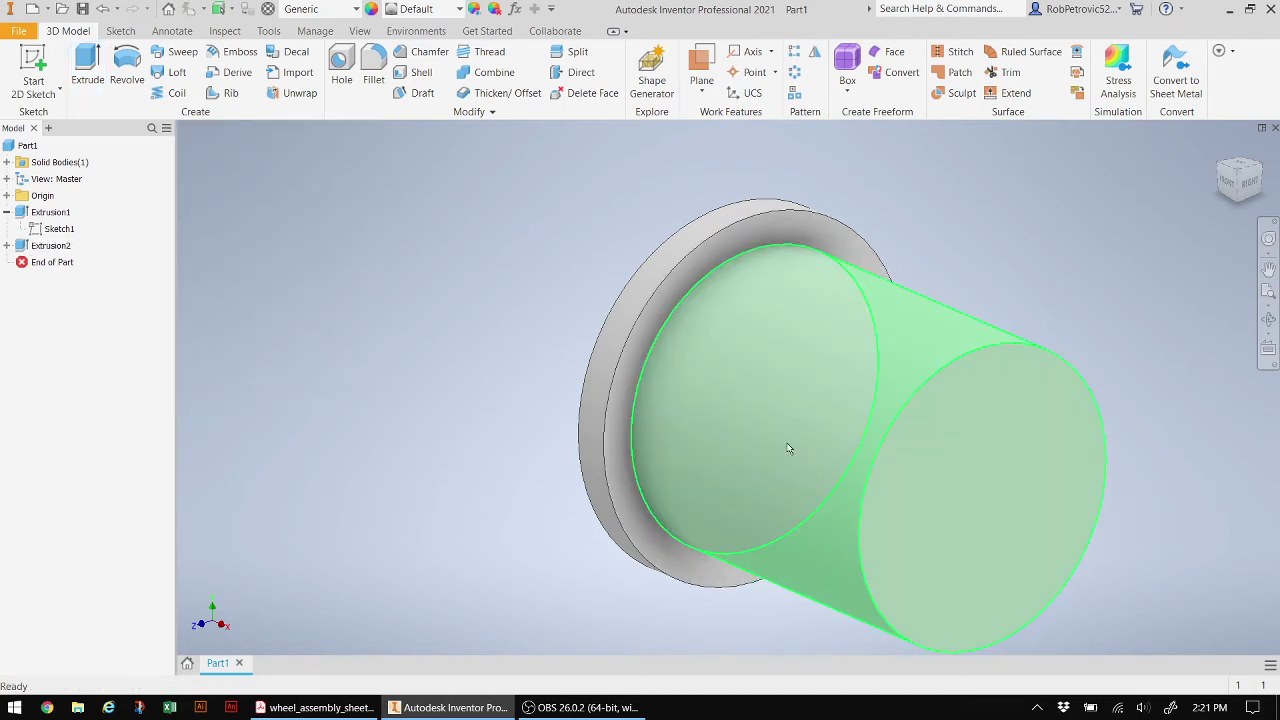
pyautogui.moveTo(677, 400); pyautogui.dragTo(613, 378, button='middle')
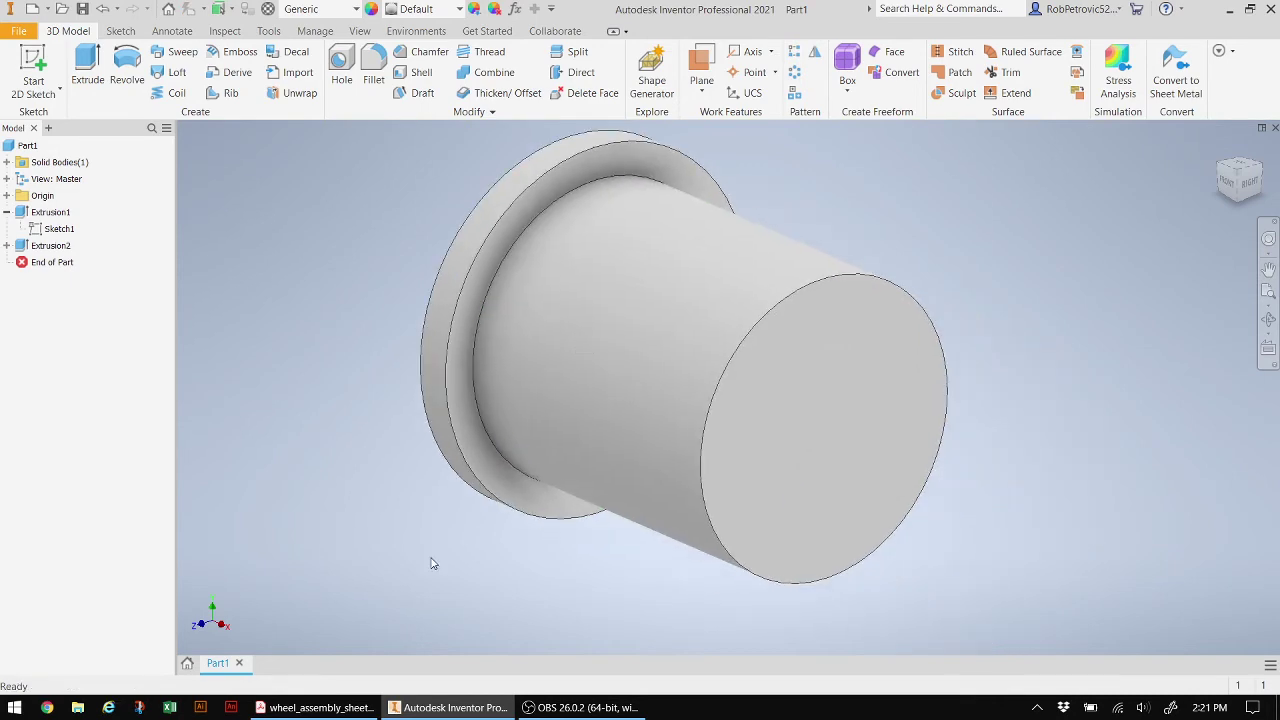
# Check the bushing's dimensions in the wheel assembly PDF, return to Inventor and expand the second extrusion to show its sketch
pyautogui.click(318, 708)
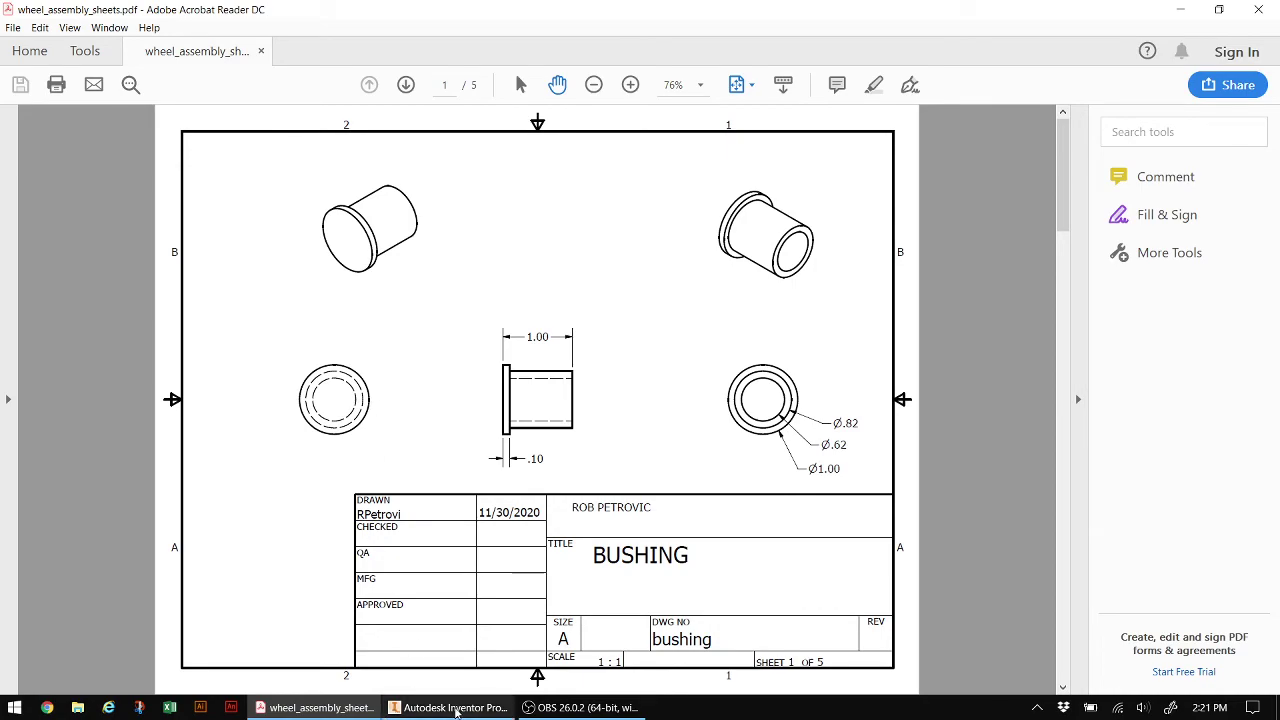
pyautogui.click(456, 712)
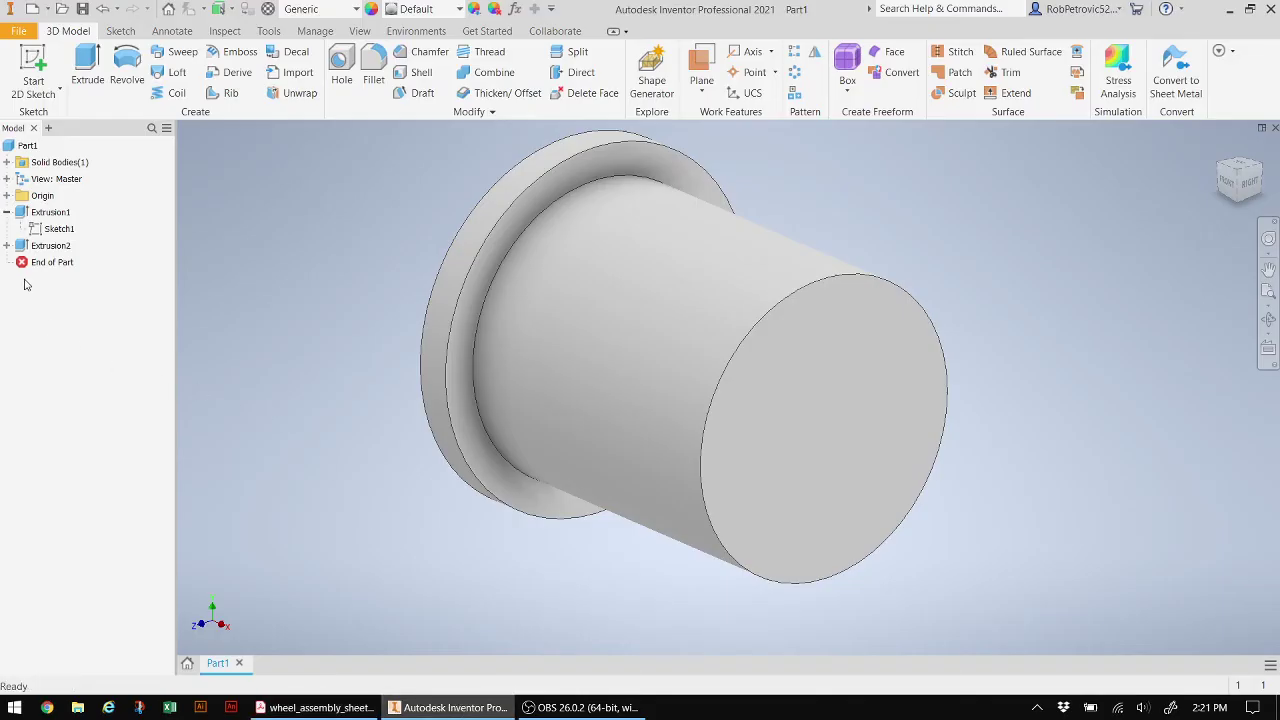
pyautogui.click(7, 246)
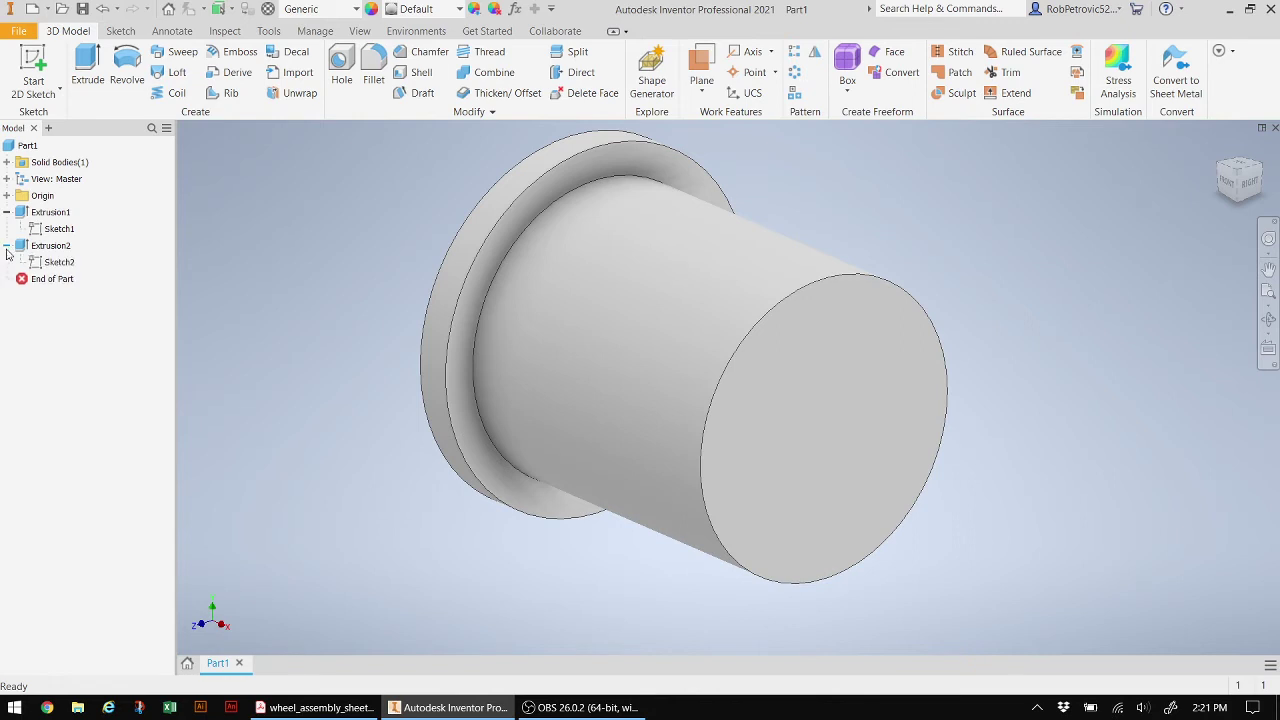
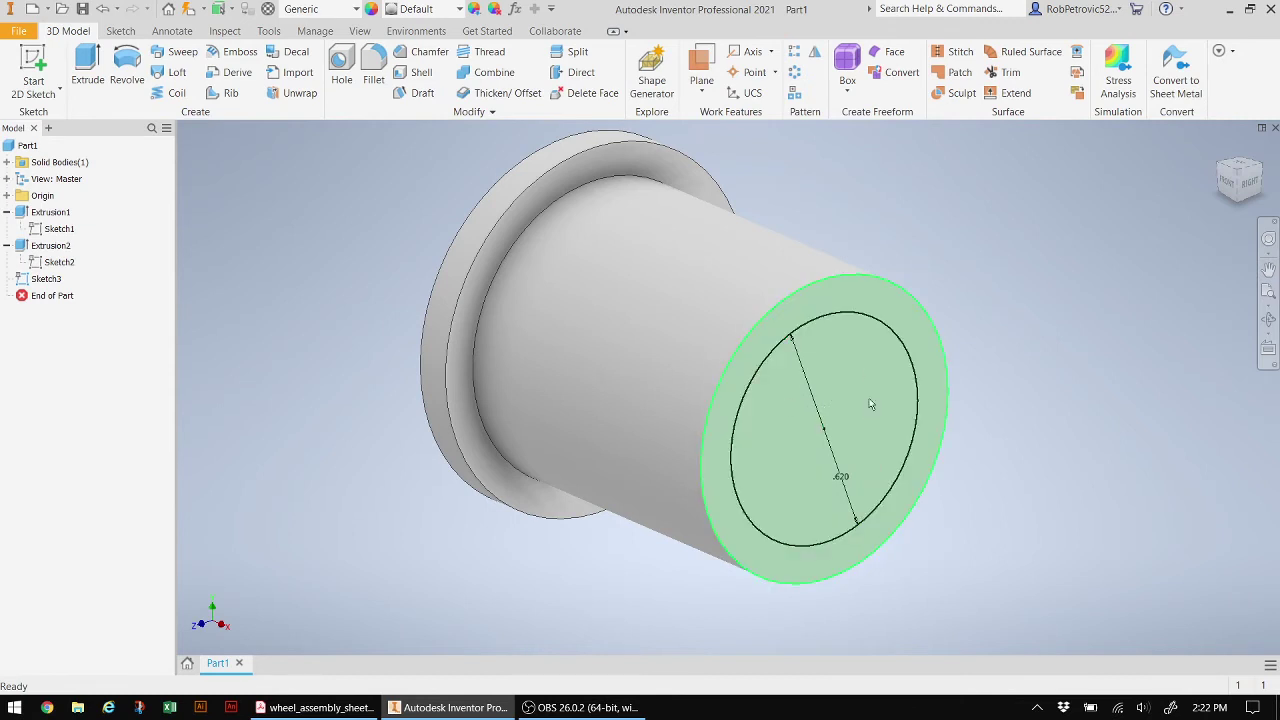
# Cut the 0.62 in circle on the barrel's end face through the whole bushing, with a distance of 2.4625 in
pyautogui.click(87, 64)
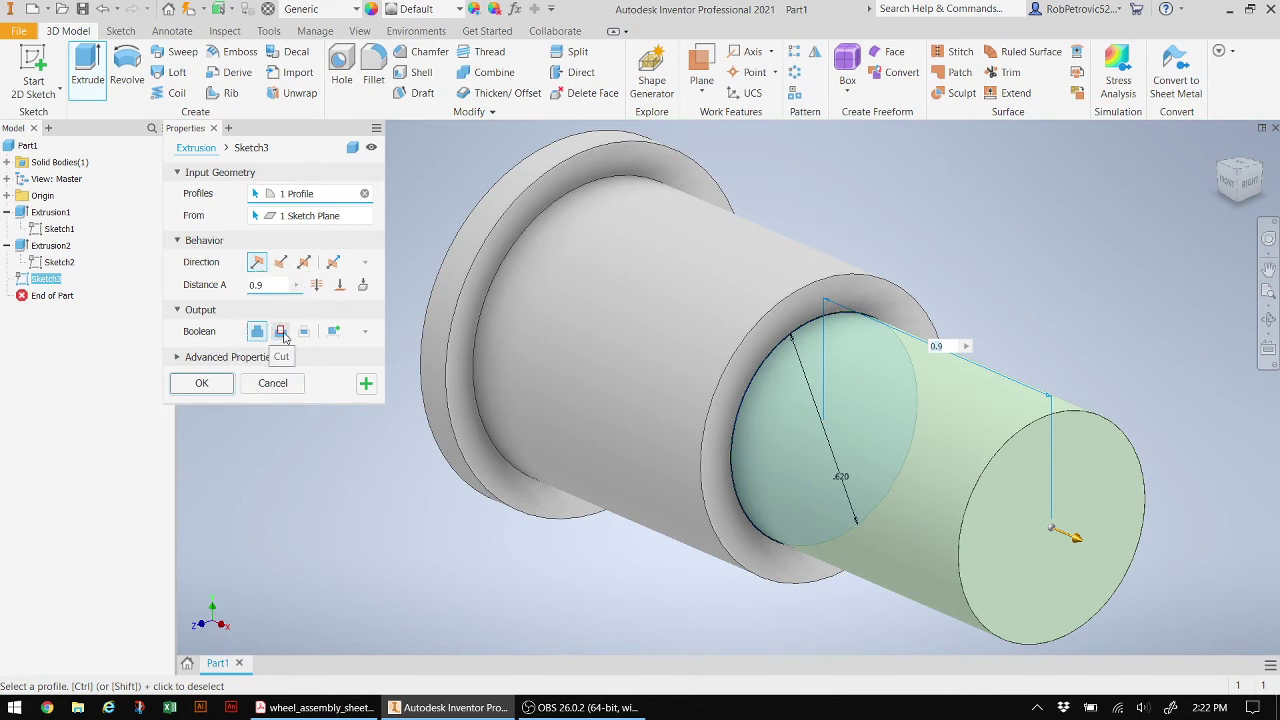
pyautogui.click(282, 332)
pyautogui.click(1247, 186)
pyautogui.keyDown('shift'); pyautogui.moveTo(760, 335); pyautogui.dragTo(870, 331, button='middle'); pyautogui.keyUp('shift')
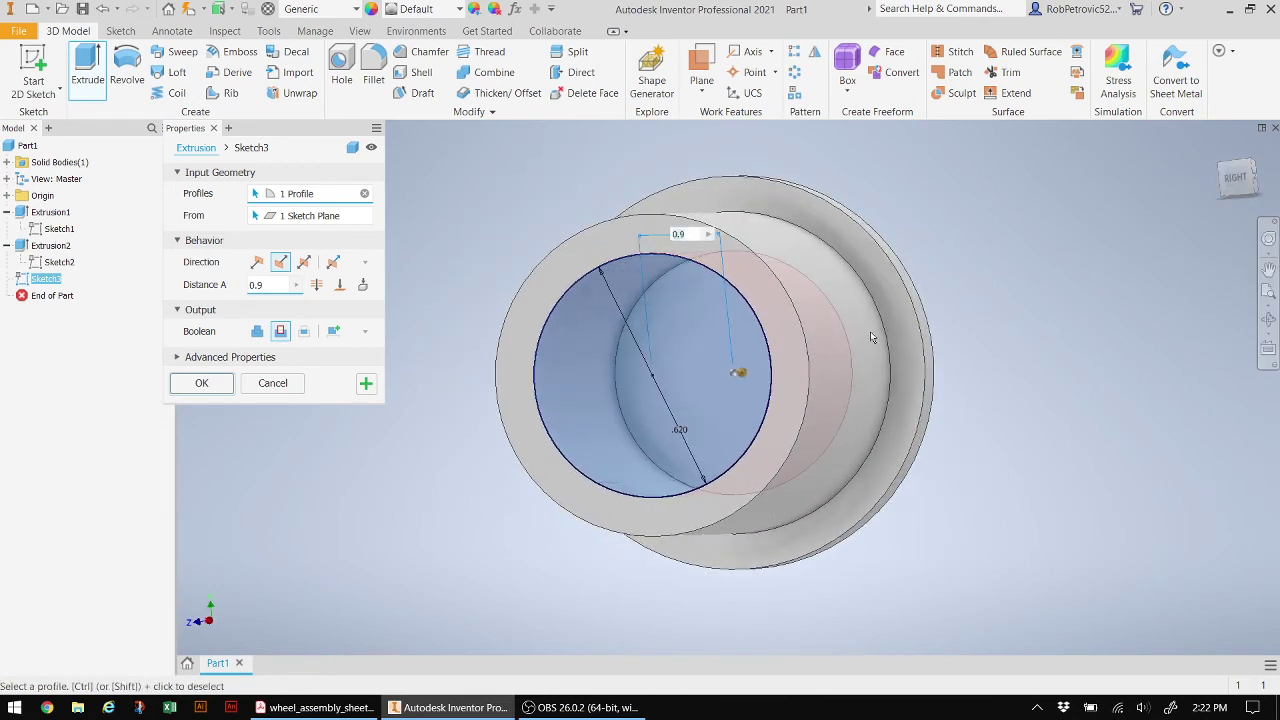
pyautogui.keyDown('shift'); pyautogui.moveTo(760, 420); pyautogui.dragTo(891, 422, button='middle'); pyautogui.keyUp('shift')
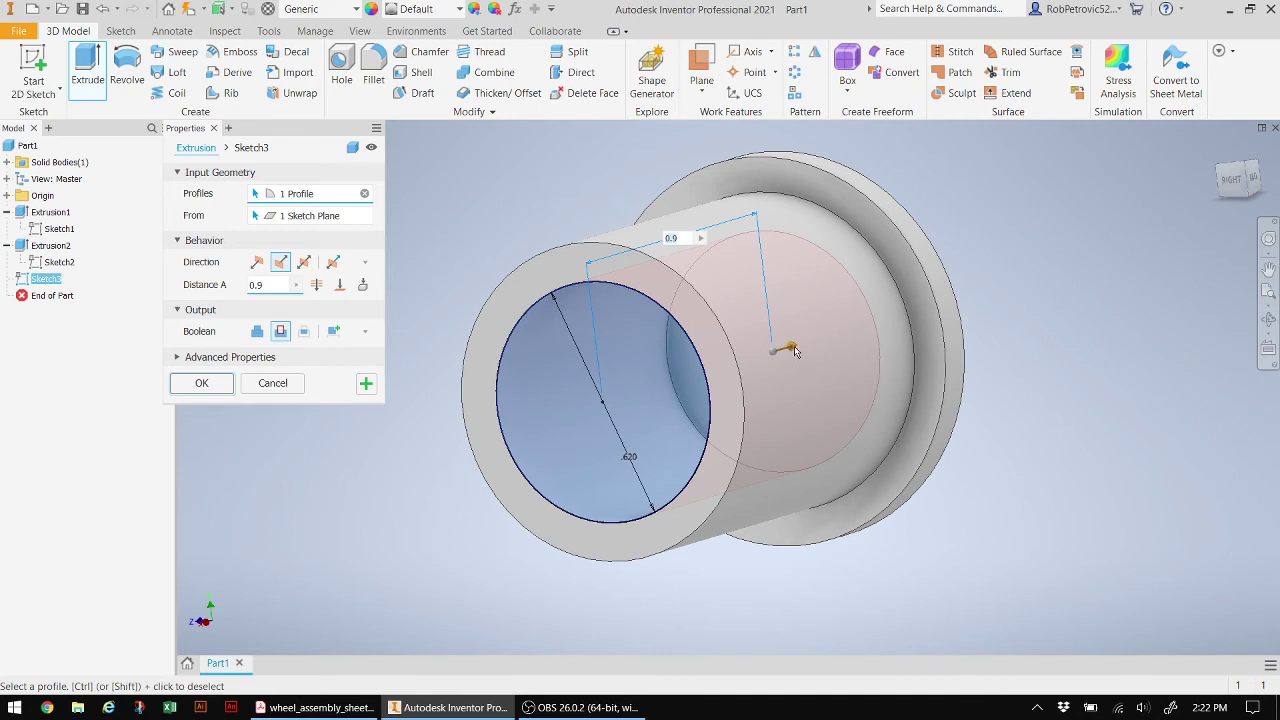
pyautogui.moveTo(793, 349); pyautogui.dragTo(1108, 293)
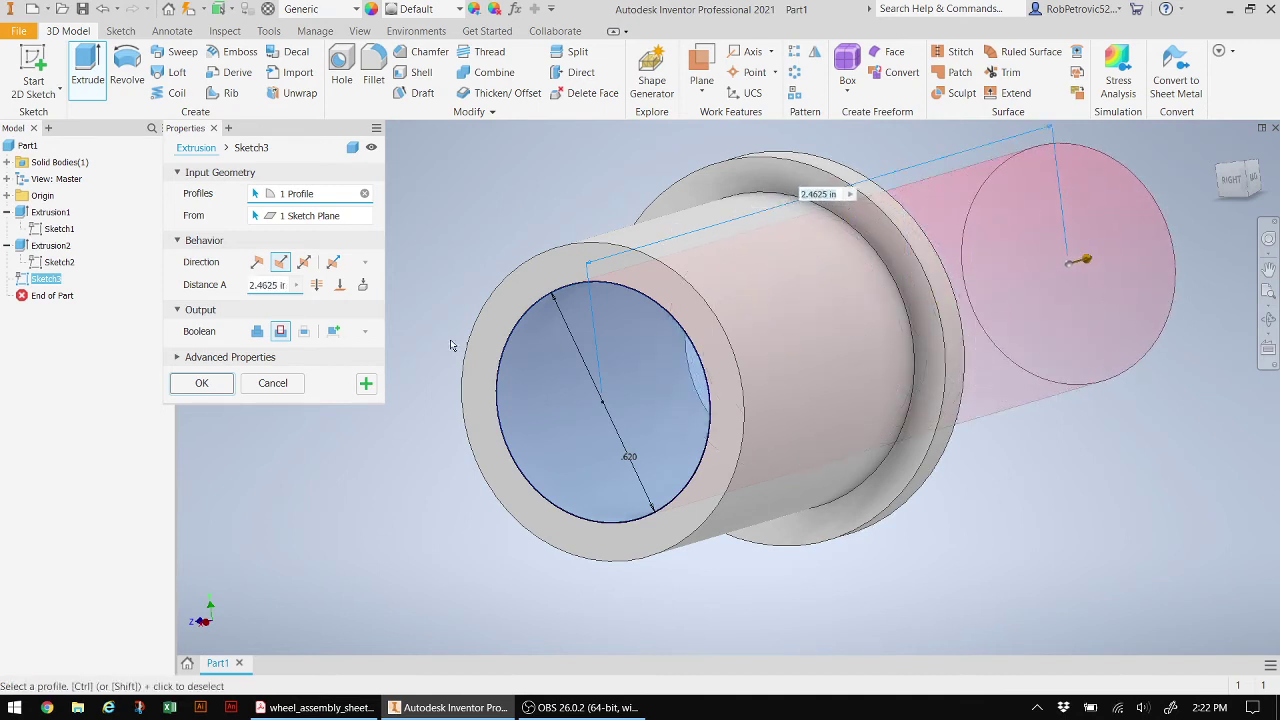
pyautogui.click(196, 383)
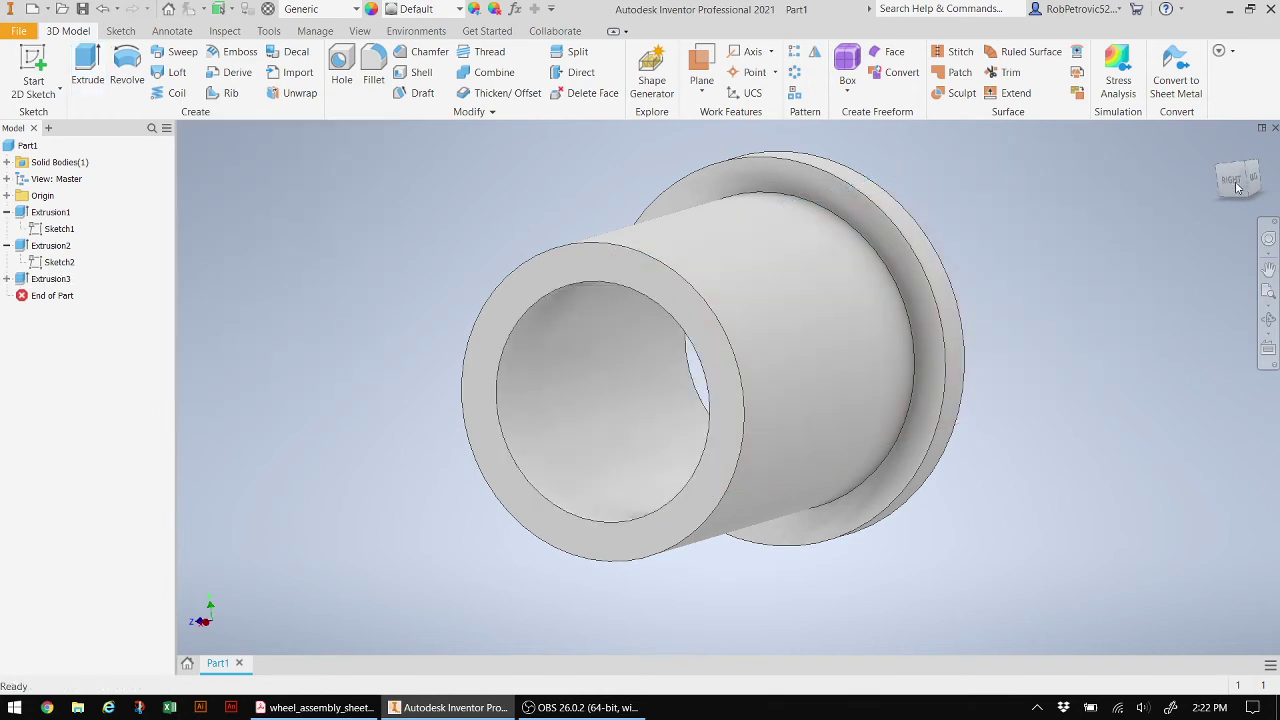
# Inspect the bushing's through bore from another angle and undo the cut extrusion
pyautogui.keyDown('shift'); pyautogui.moveTo(1237, 186); pyautogui.dragTo(697, 374, button='middle'); pyautogui.keyUp('shift')
pyautogui.hotkey('ctrl', 'z')
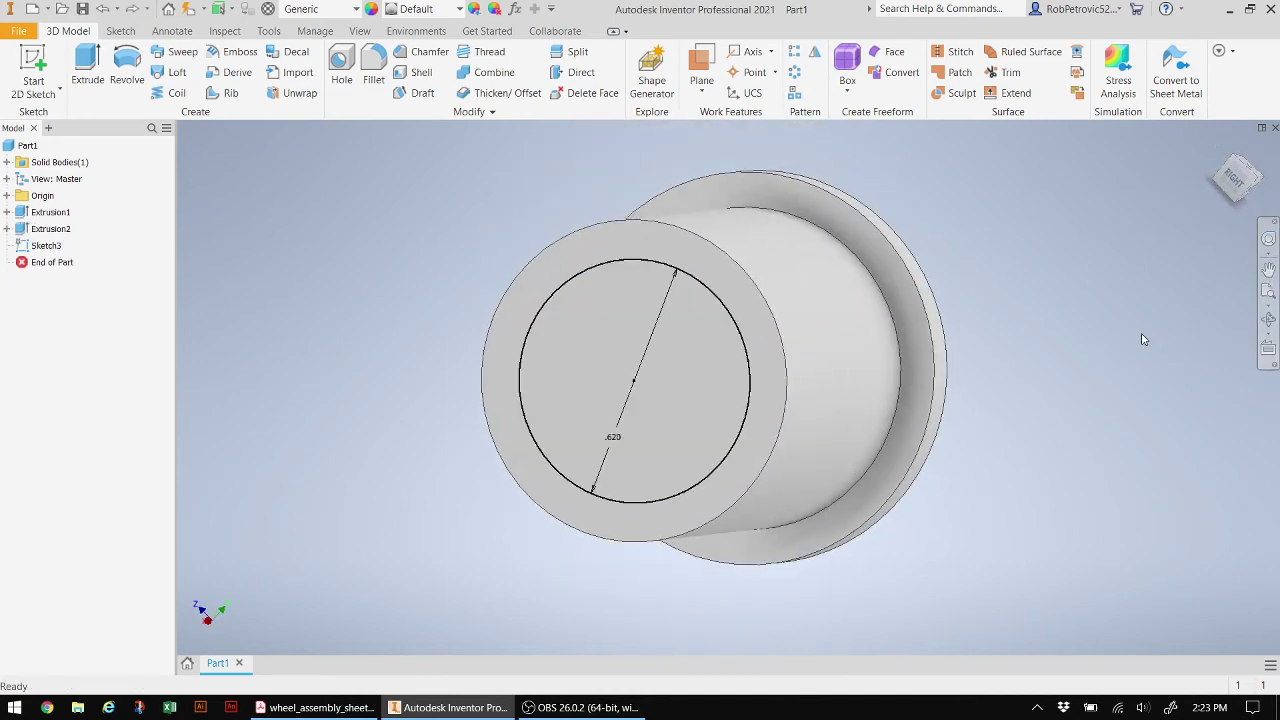
# Cut the 0.62 in circle from the barrel's end face into the bushing to a depth of 0.9 in
pyautogui.click(89, 68)
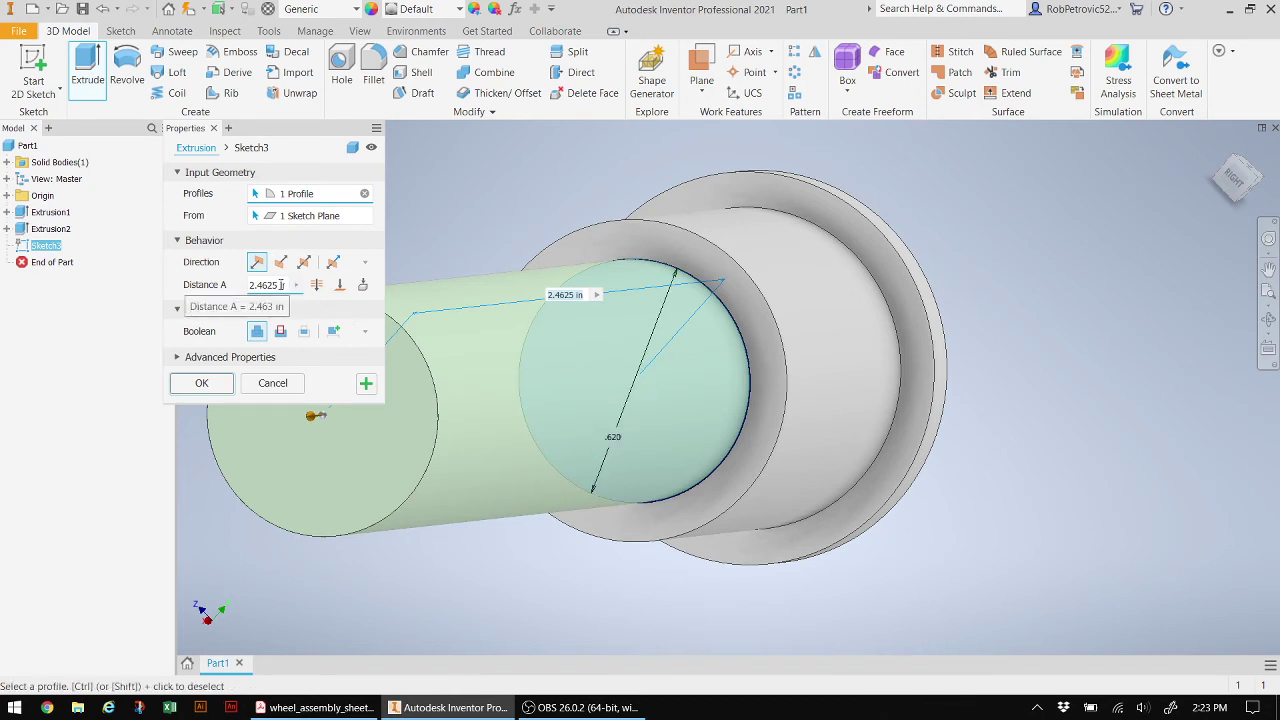
pyautogui.click(280, 331)
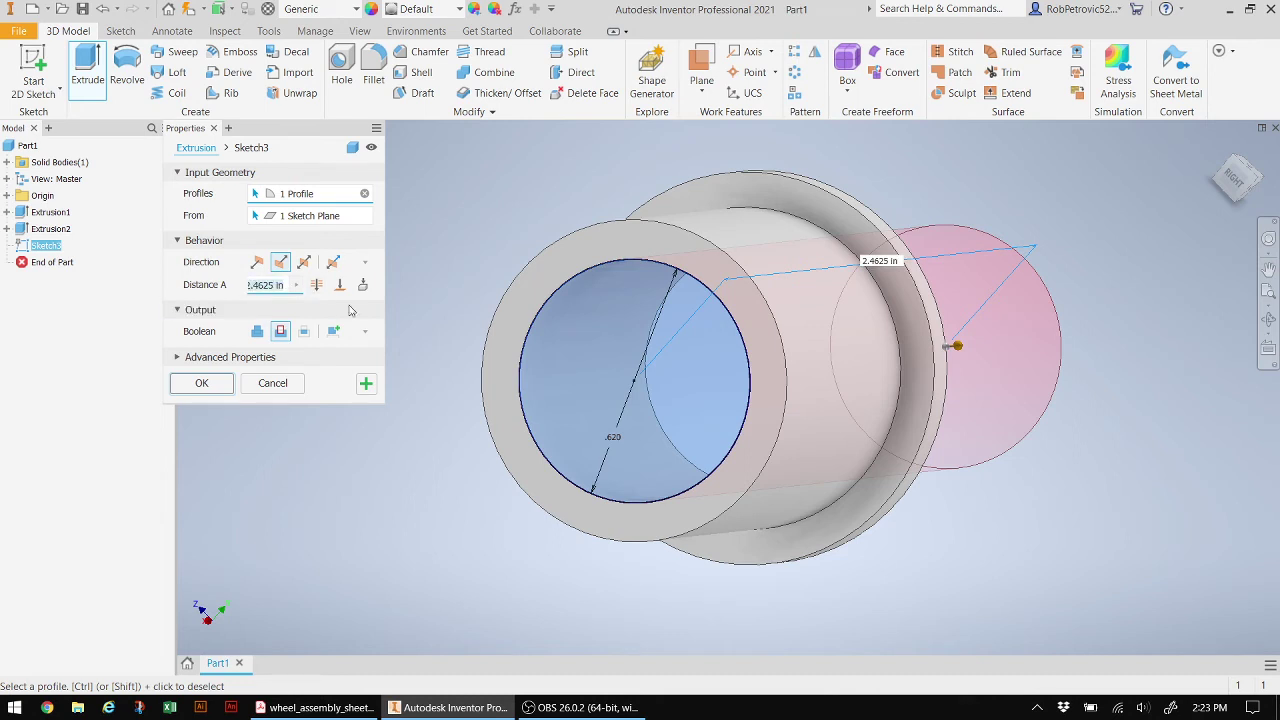
pyautogui.write('0')
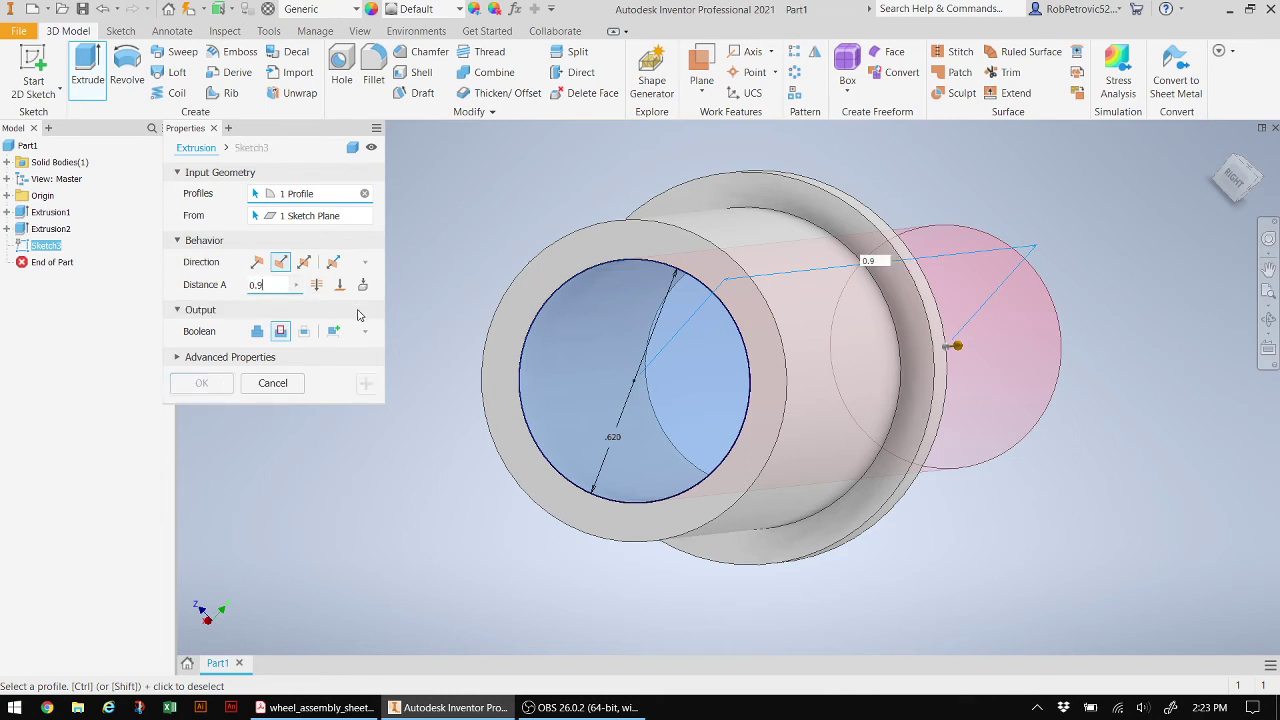
pyautogui.write('.9')
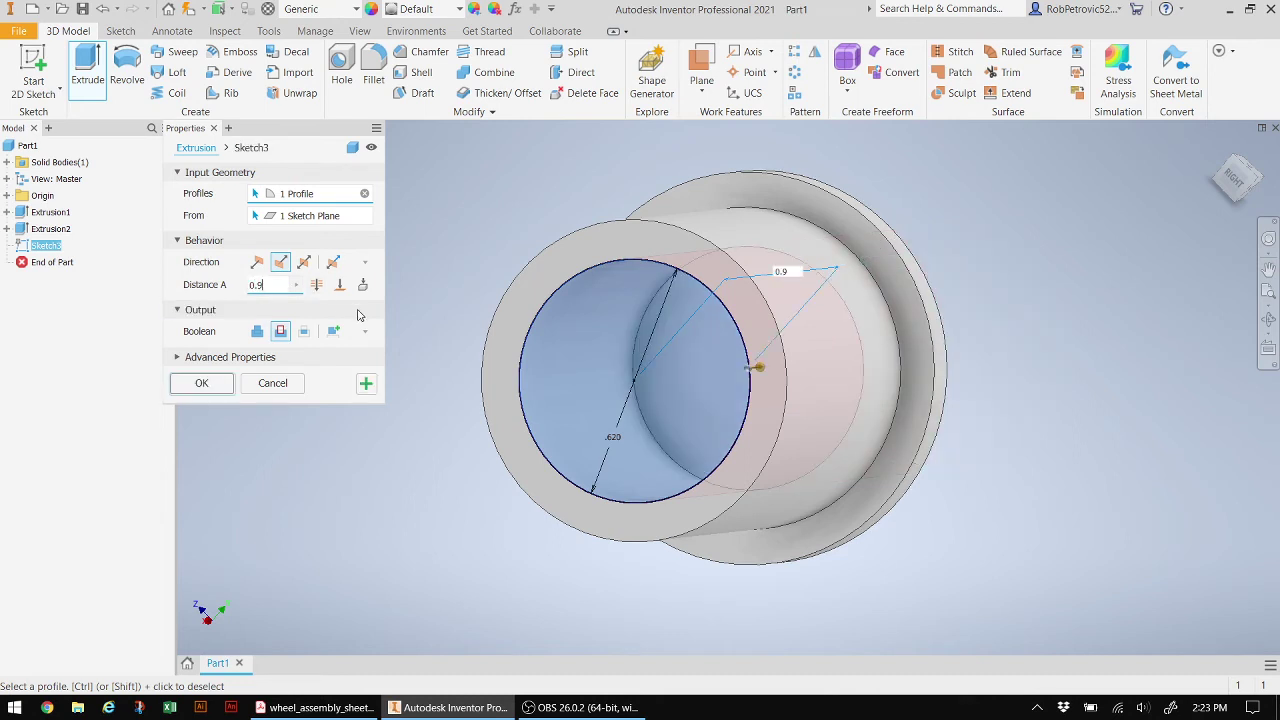
pyautogui.click(201, 383)
# Create a new sketch on the flange's outer circular face
pyautogui.moveTo(697, 373)
pyautogui.keyDown('shift'); pyautogui.mouseDown(button='middle')
pyautogui.moveTo(428, 388)
pyautogui.moveTo(700, 345)
pyautogui.moveTo(716, 319)
pyautogui.mouseUp(button='middle'); pyautogui.keyUp('shift')
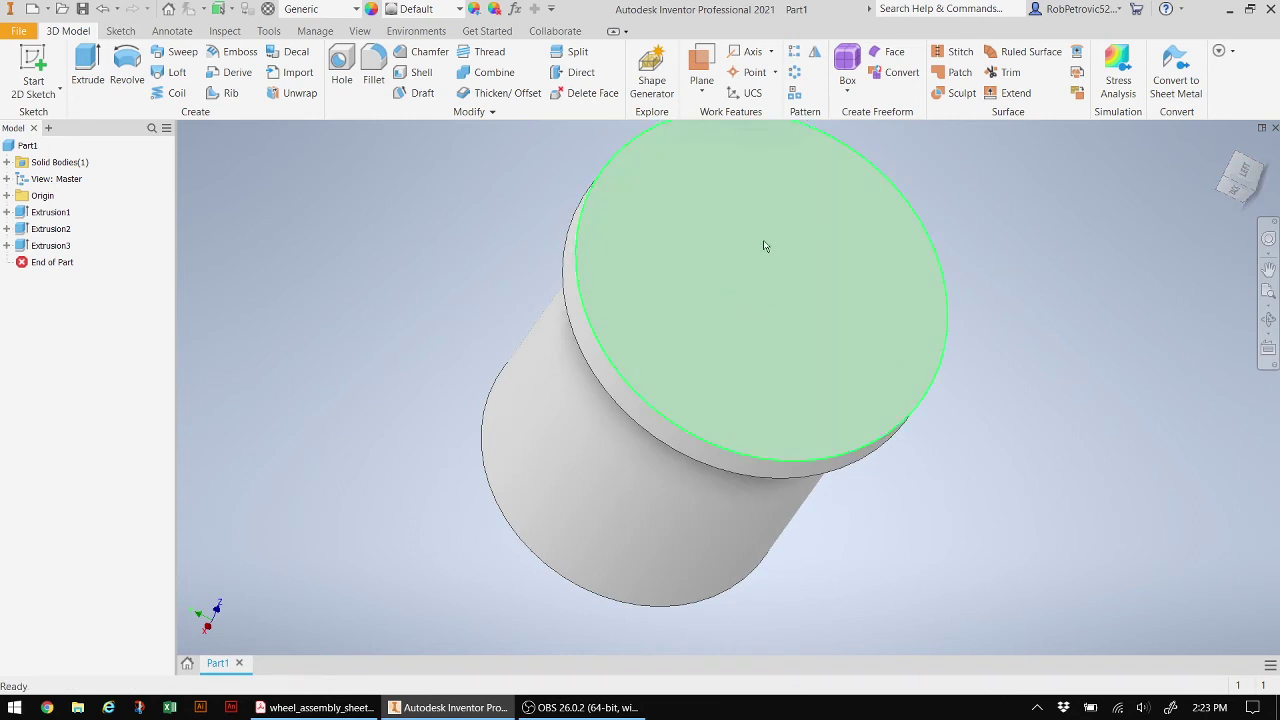
pyautogui.moveTo(786, 266)
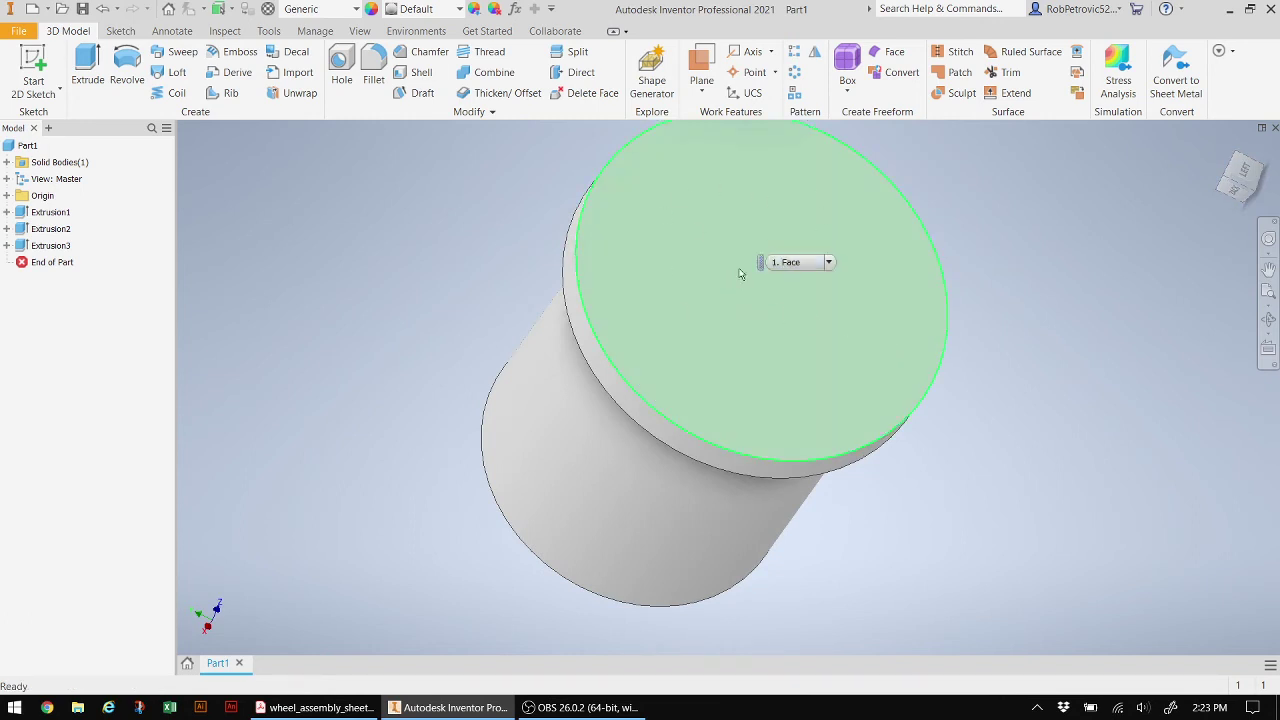
pyautogui.click(703, 243)
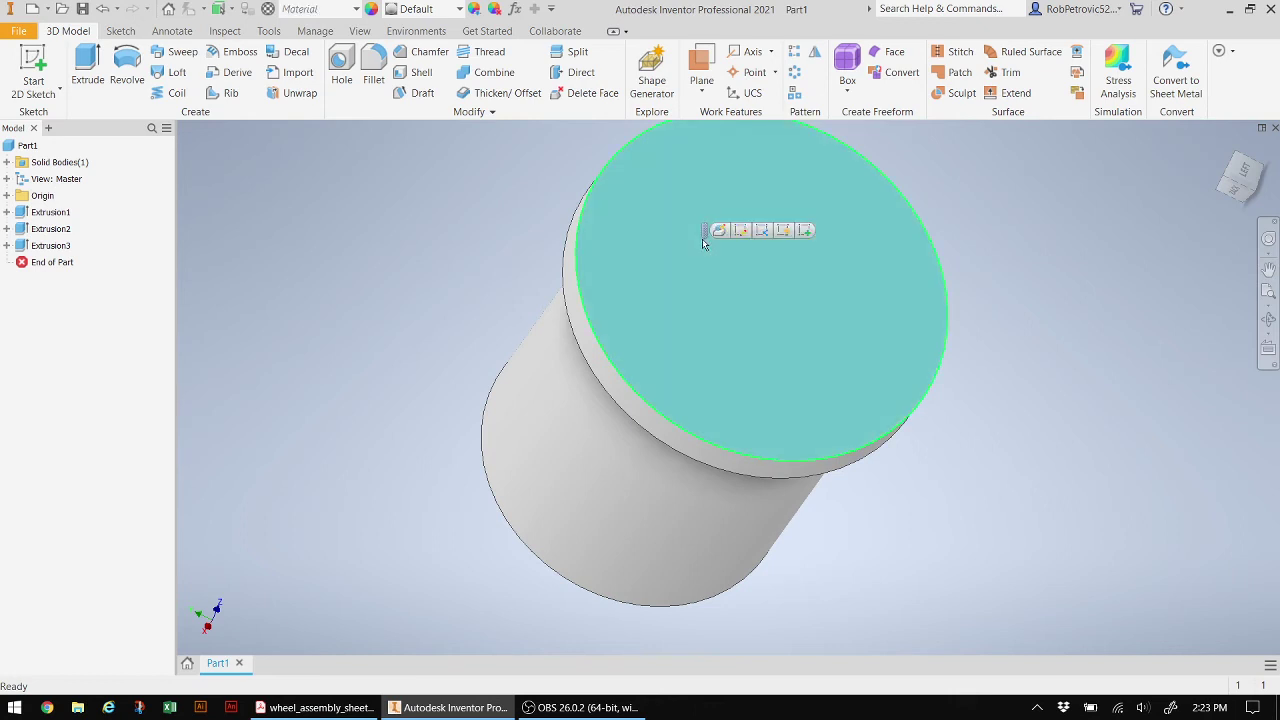
pyautogui.click(806, 230)
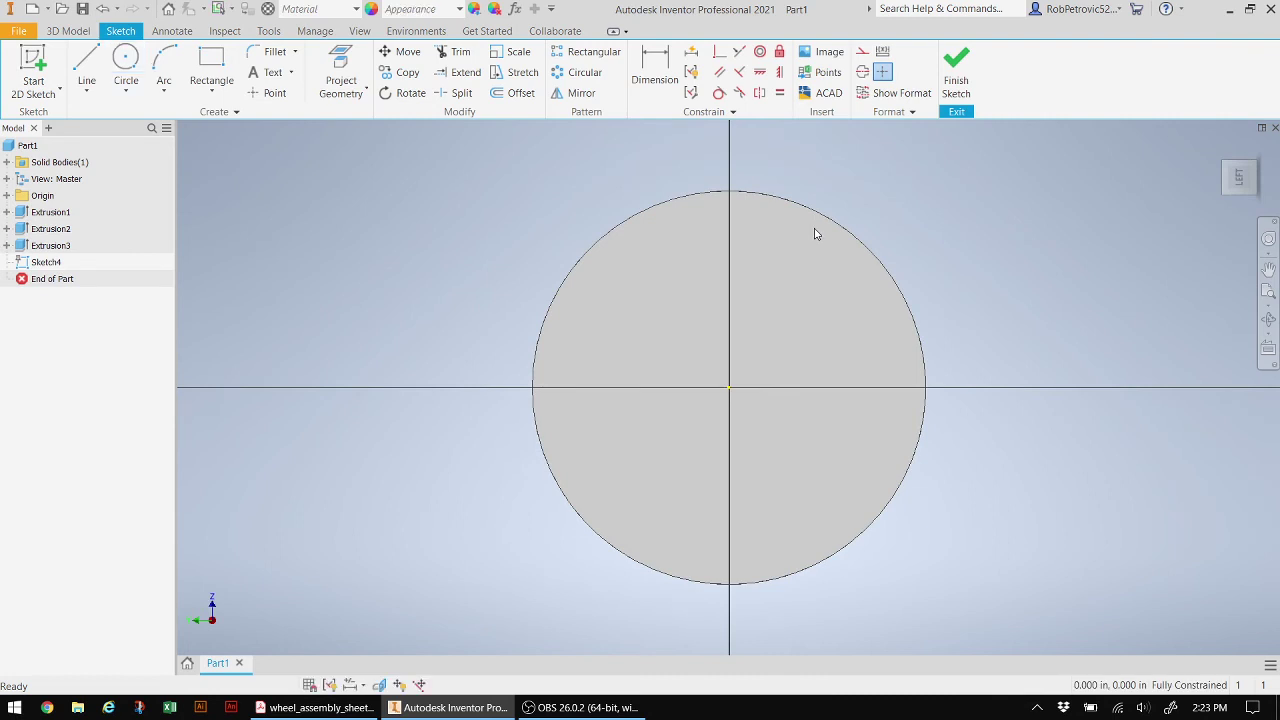
# Try placing the sketch text "Part #1" in a text box across the flange face and undo it
pyautogui.click(275, 77)
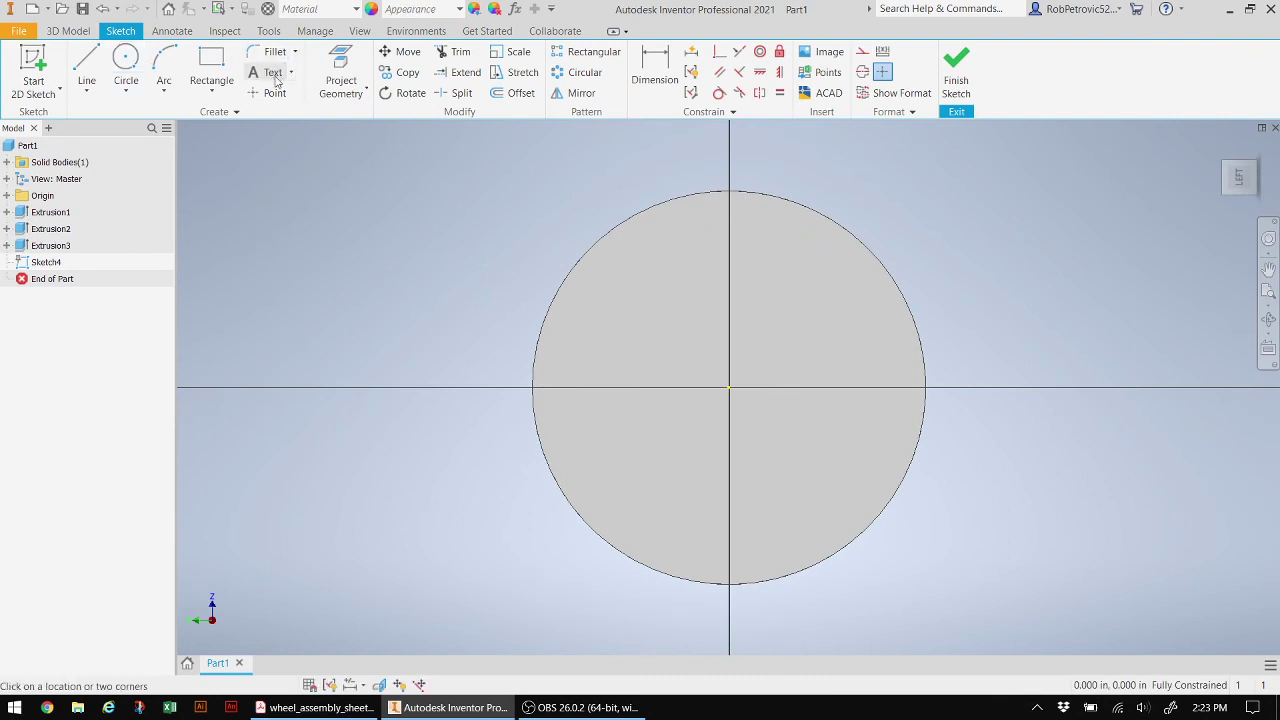
pyautogui.click(631, 319)
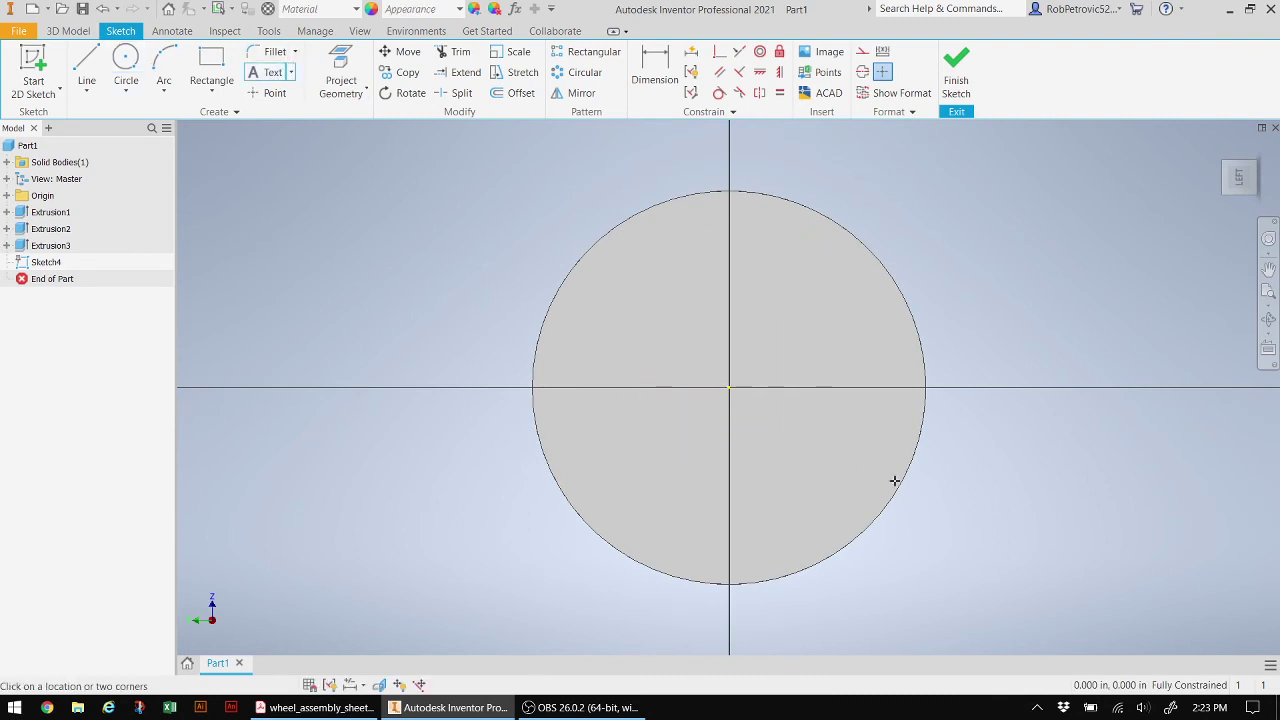
pyautogui.click(857, 451)
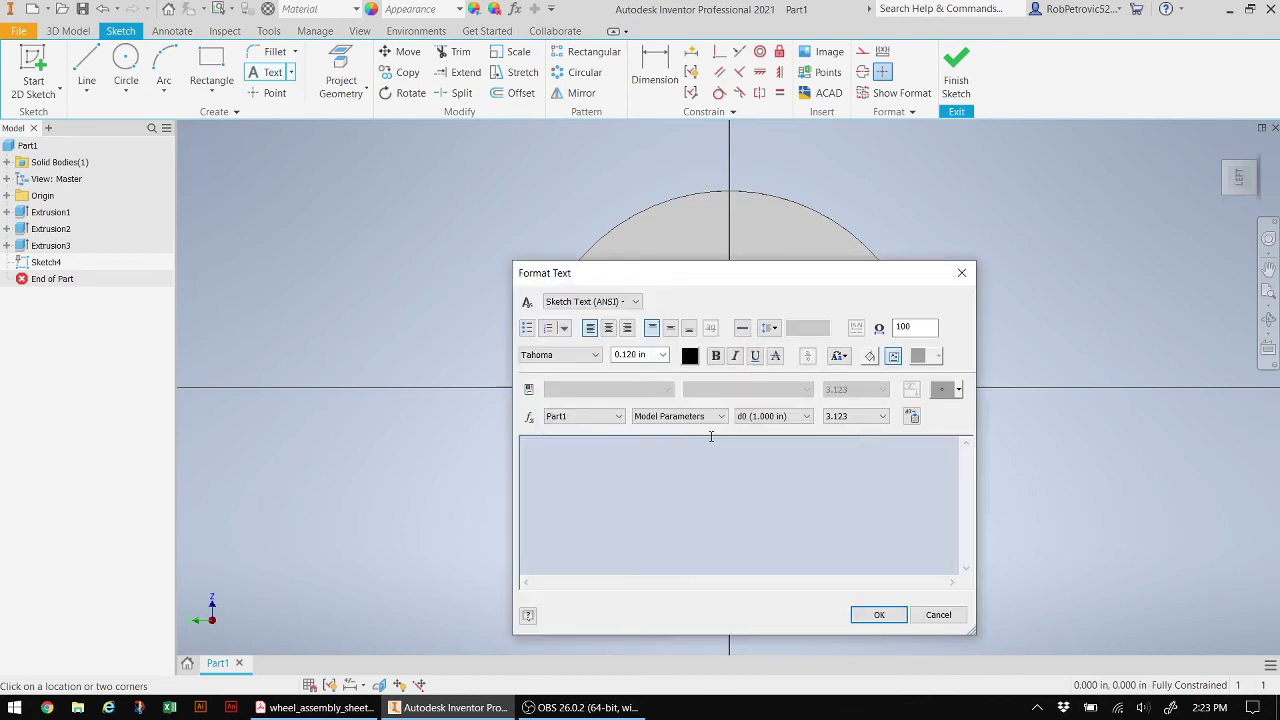
pyautogui.click(663, 355)
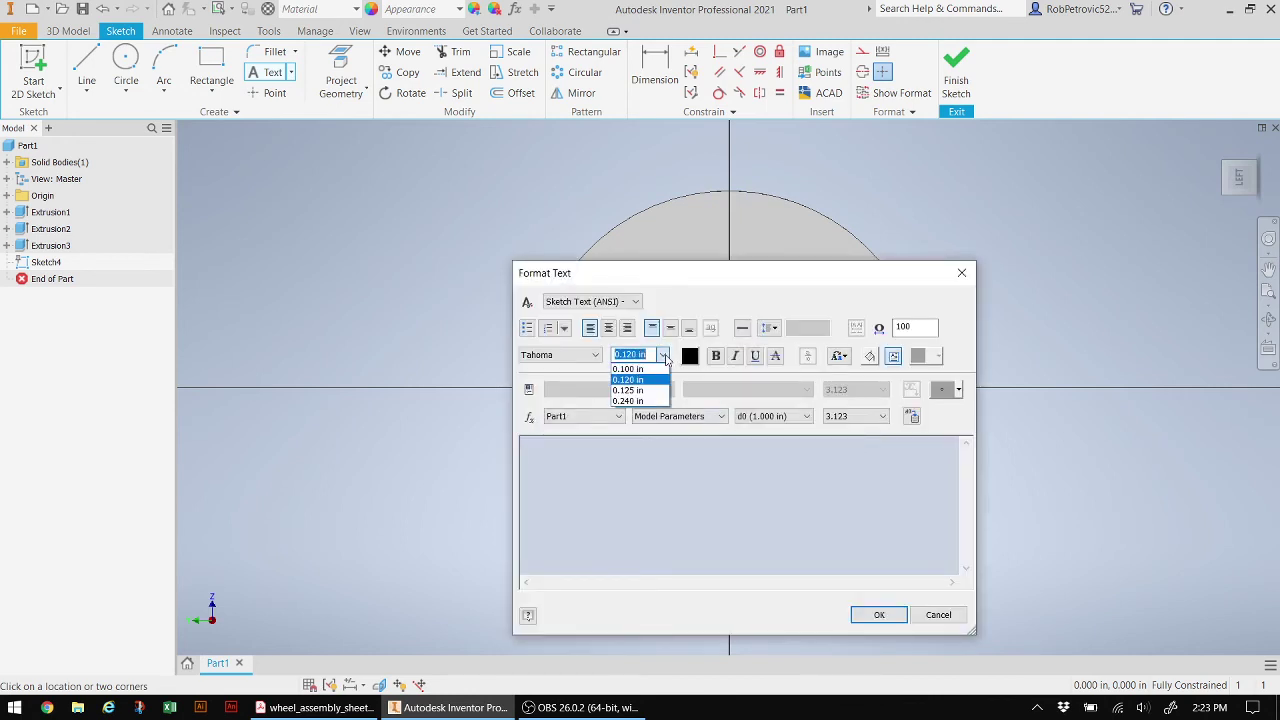
pyautogui.click(628, 409)
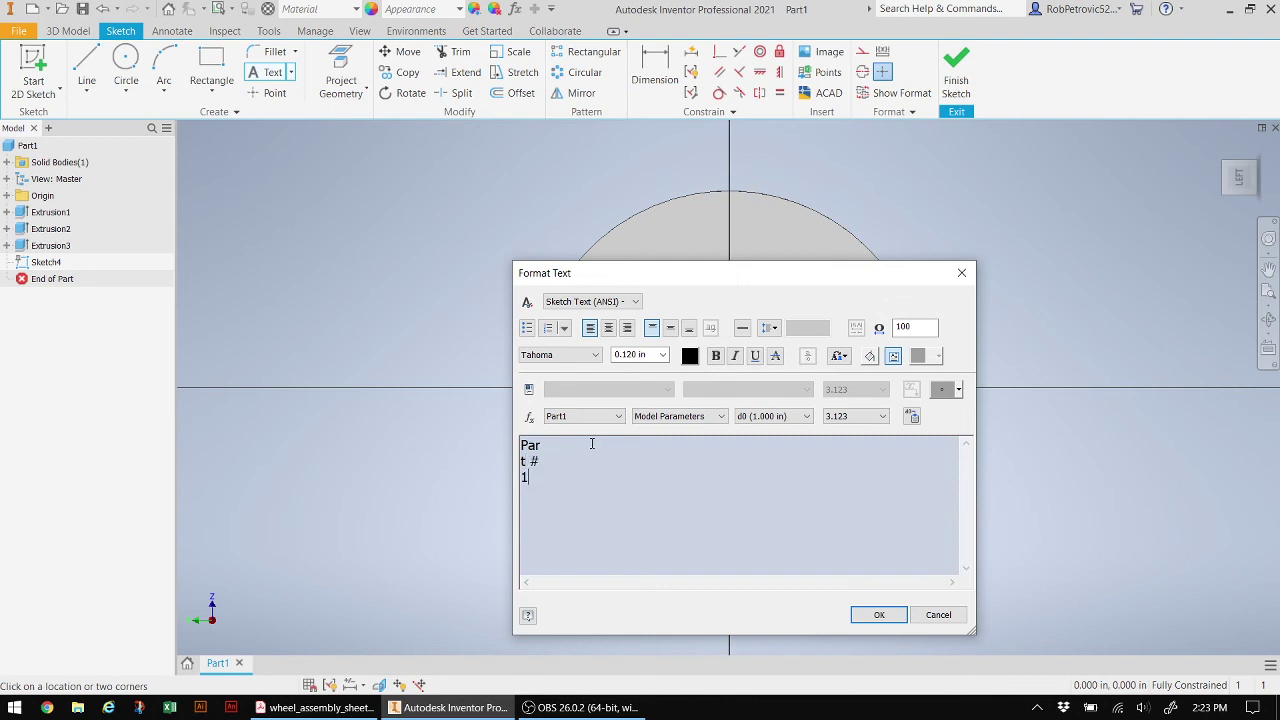
pyautogui.click(879, 614)
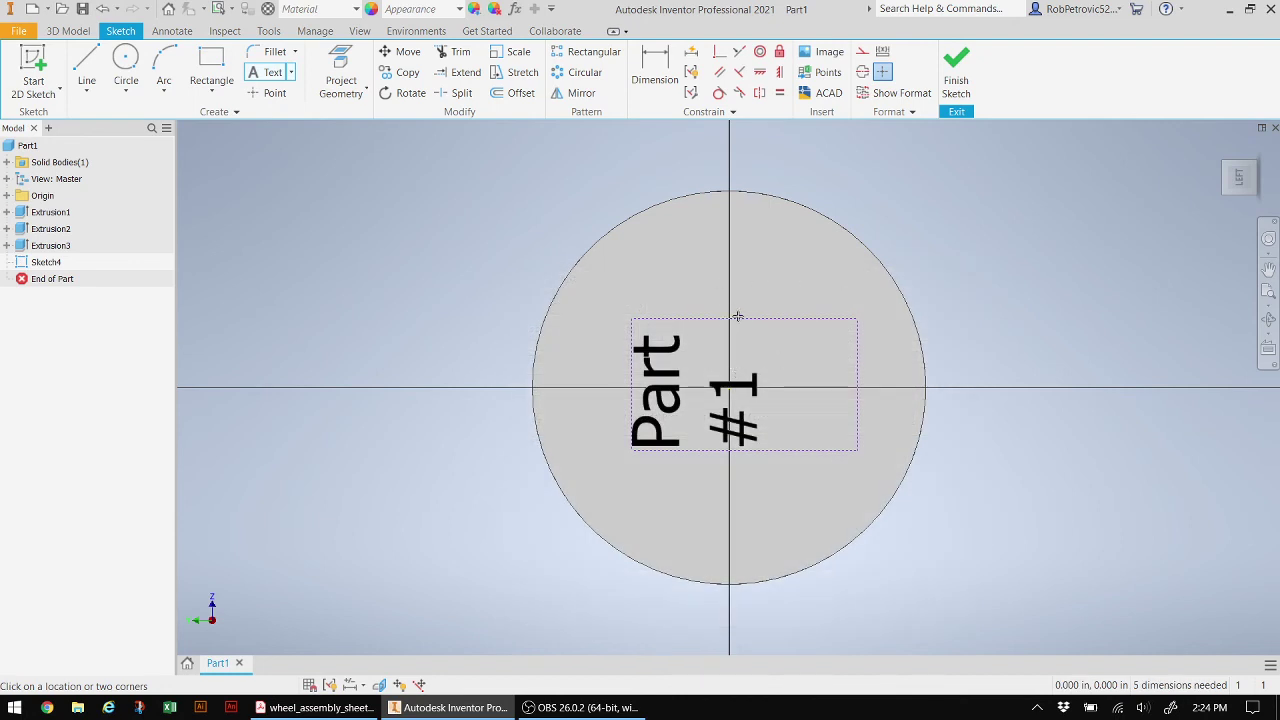
pyautogui.hotkey('ctrl', 'z')
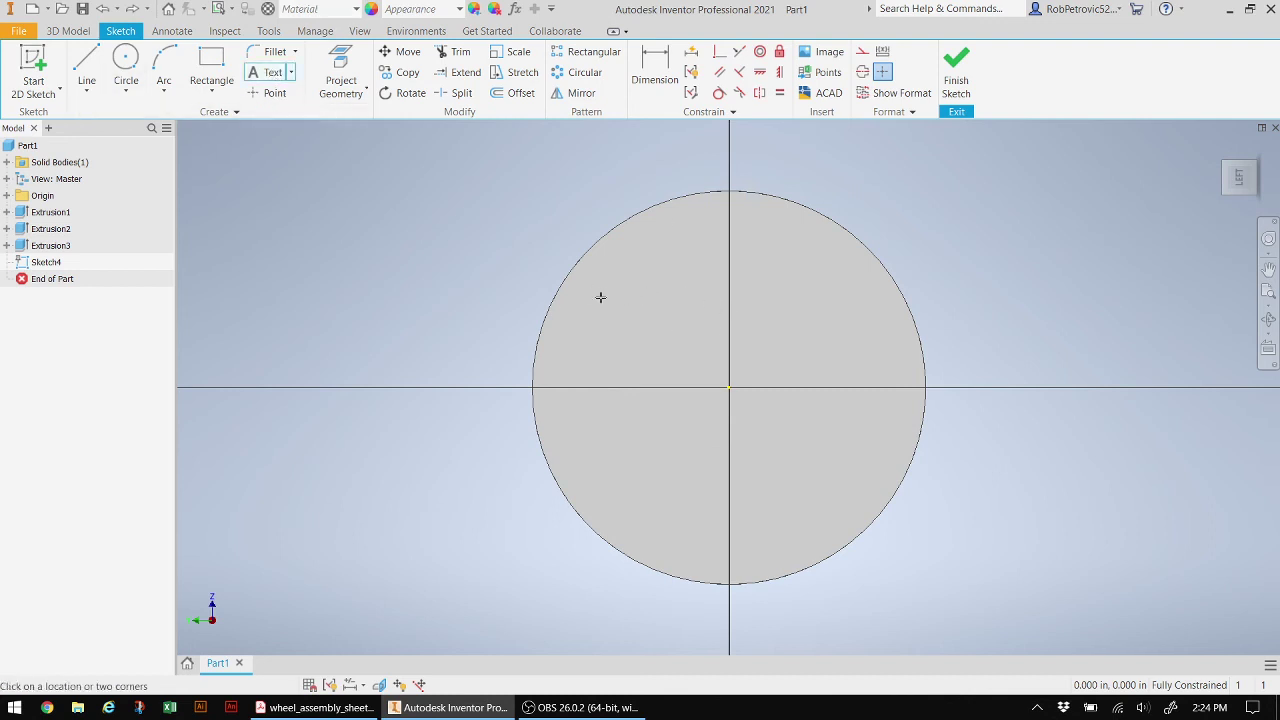
# Place the text "Part1" at 0.100 in height in a larger text box across the flange face and finish the sketch
pyautogui.moveTo(589, 292); pyautogui.dragTo(740, 410)
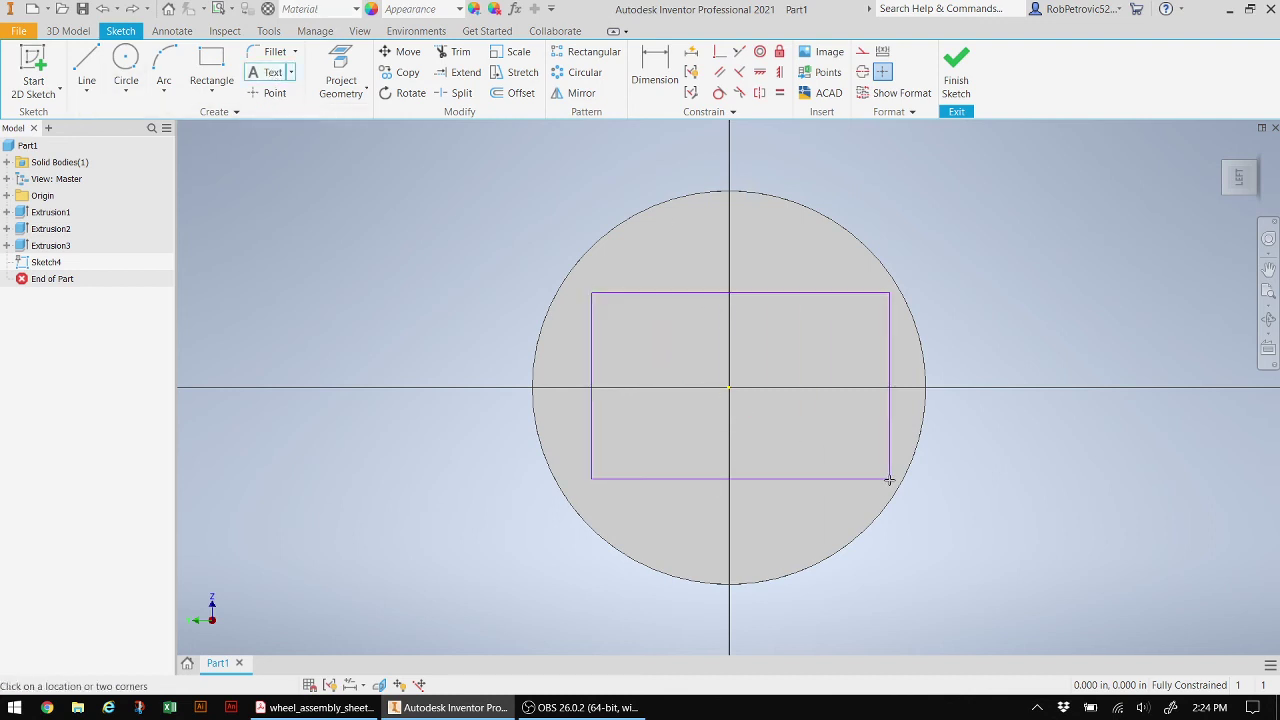
pyautogui.click(890, 481)
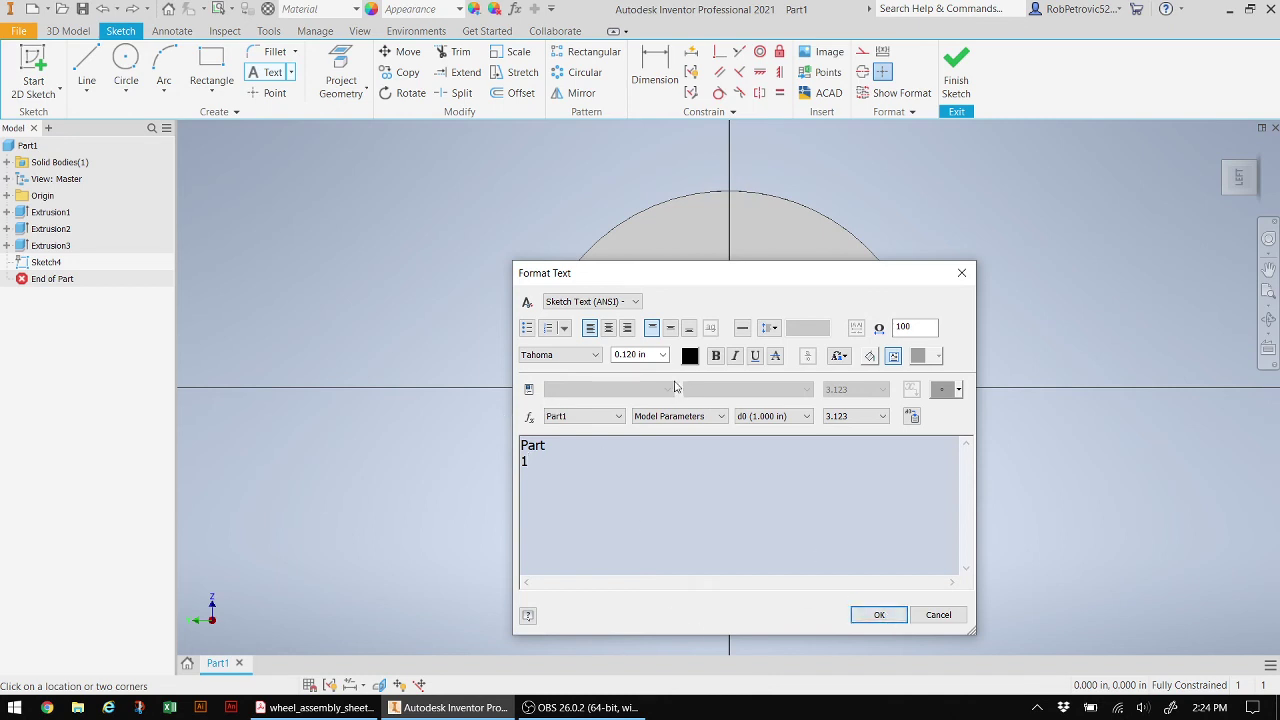
pyautogui.moveTo(534, 461); pyautogui.dragTo(483, 447)
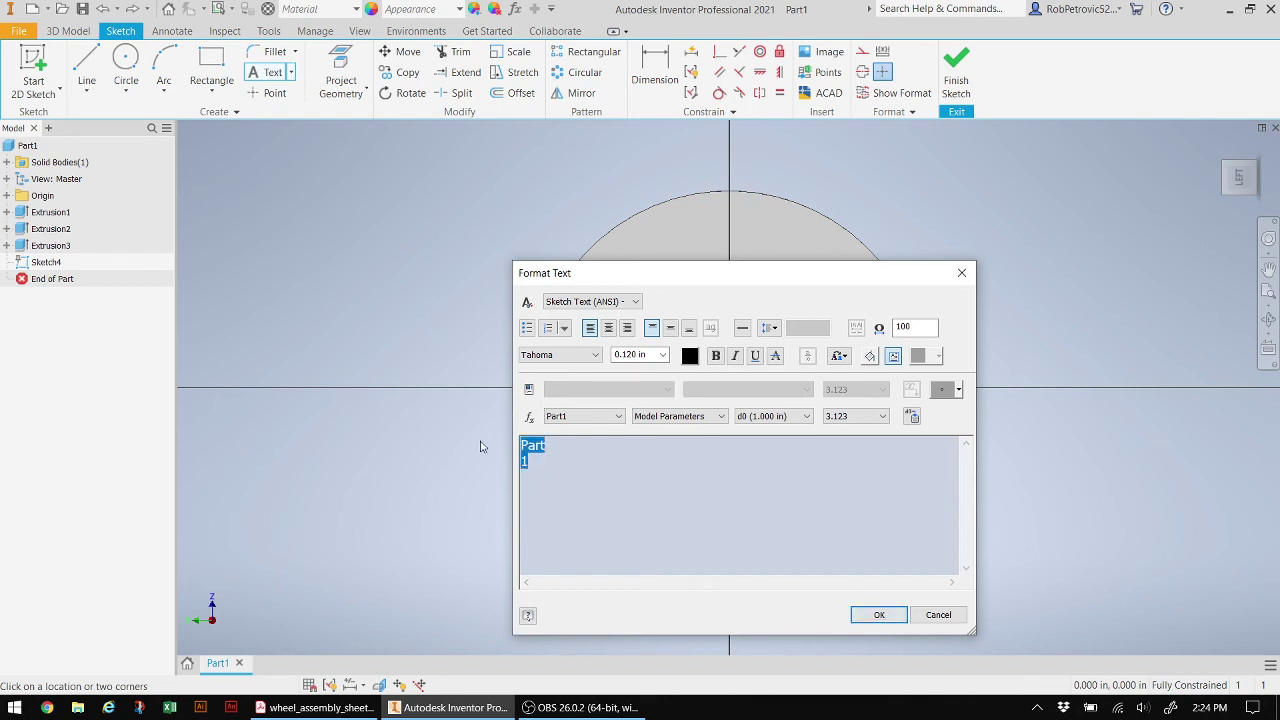
pyautogui.doubleClick(643, 355)
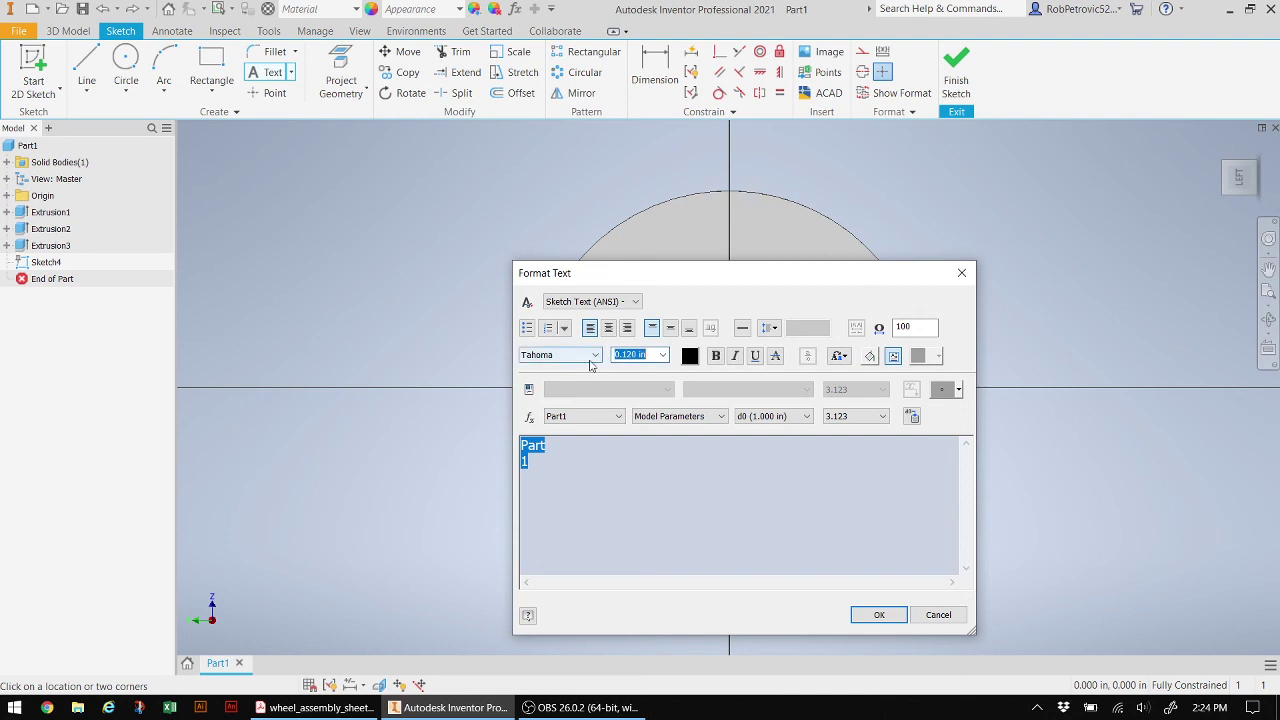
pyautogui.write('0.1')
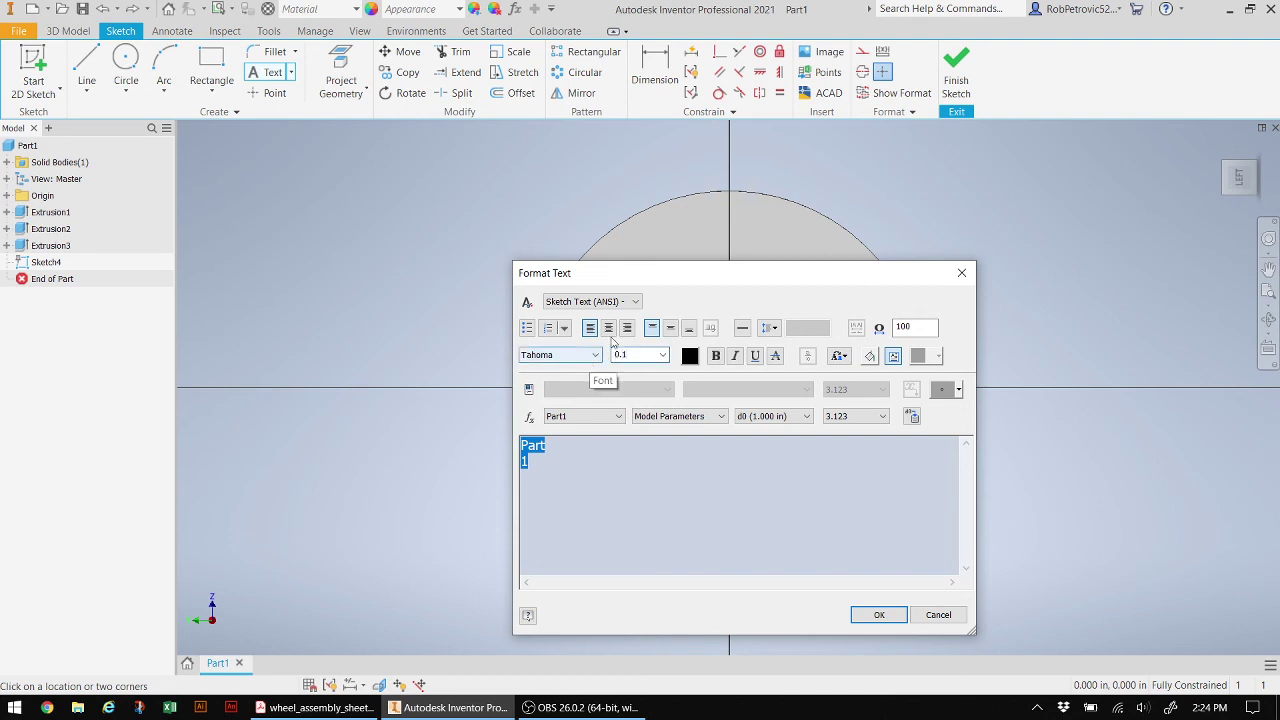
pyautogui.click(562, 462)
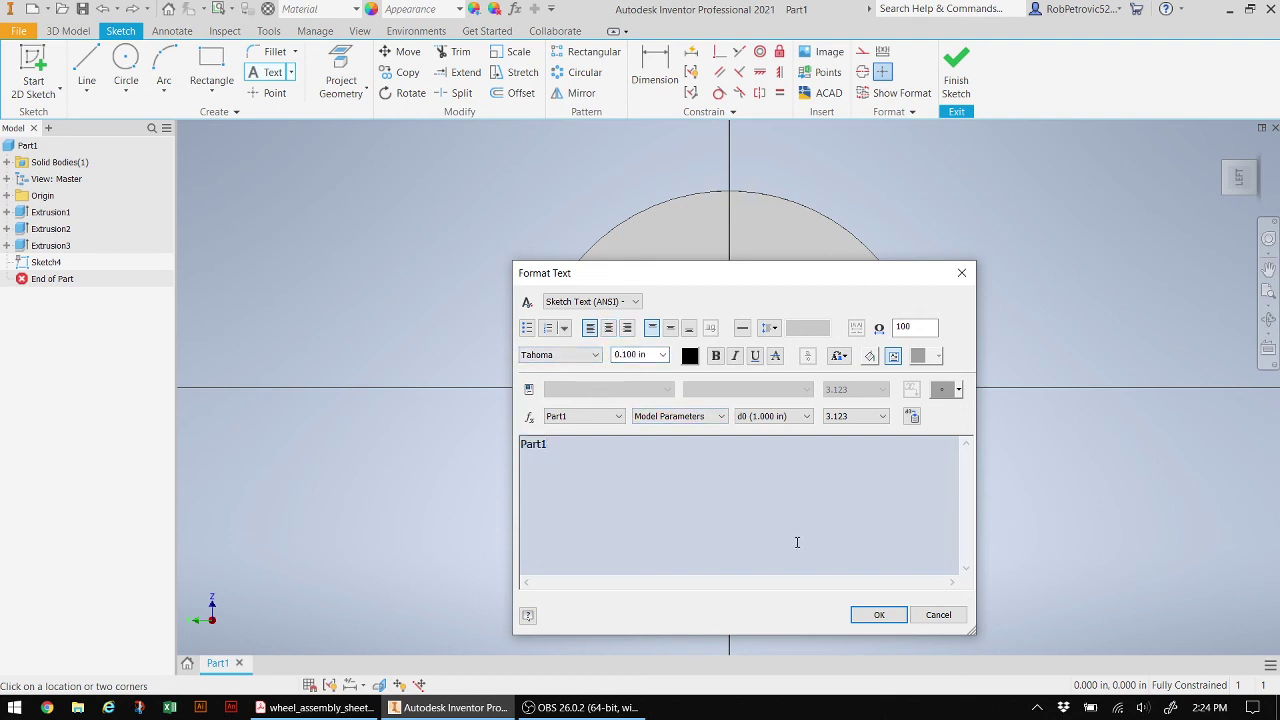
pyautogui.click(878, 614)
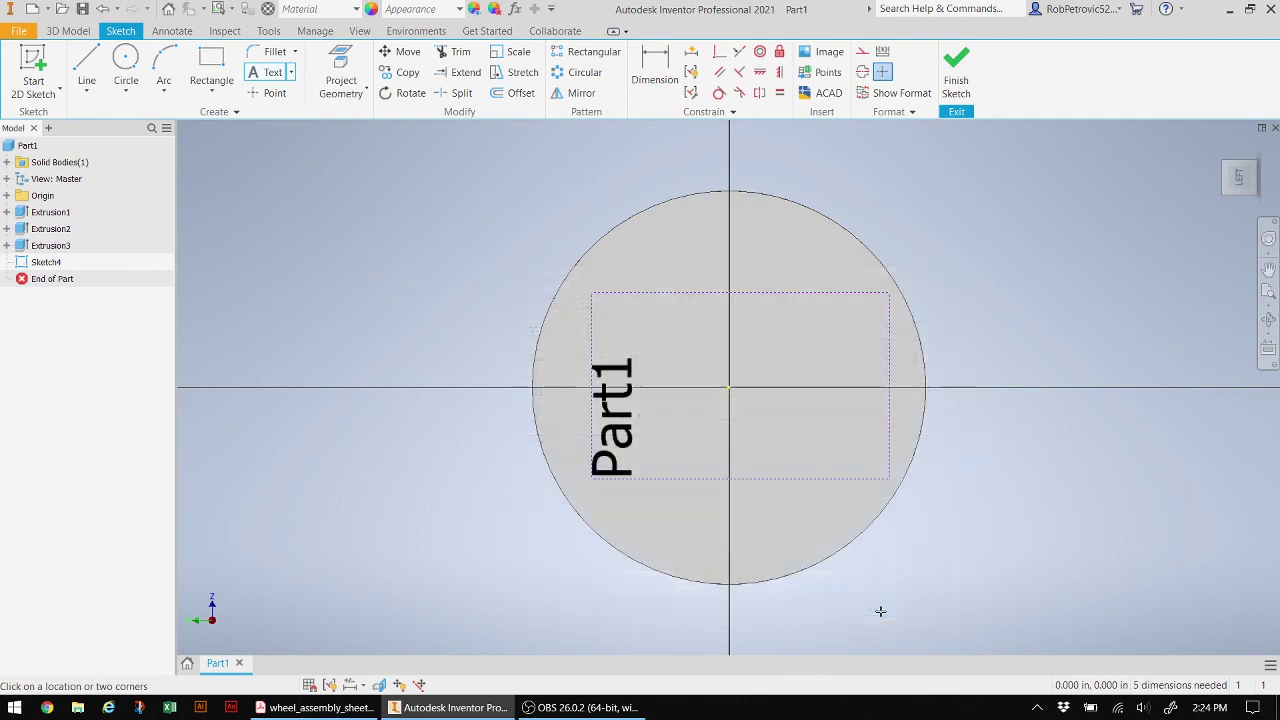
pyautogui.click(966, 70)
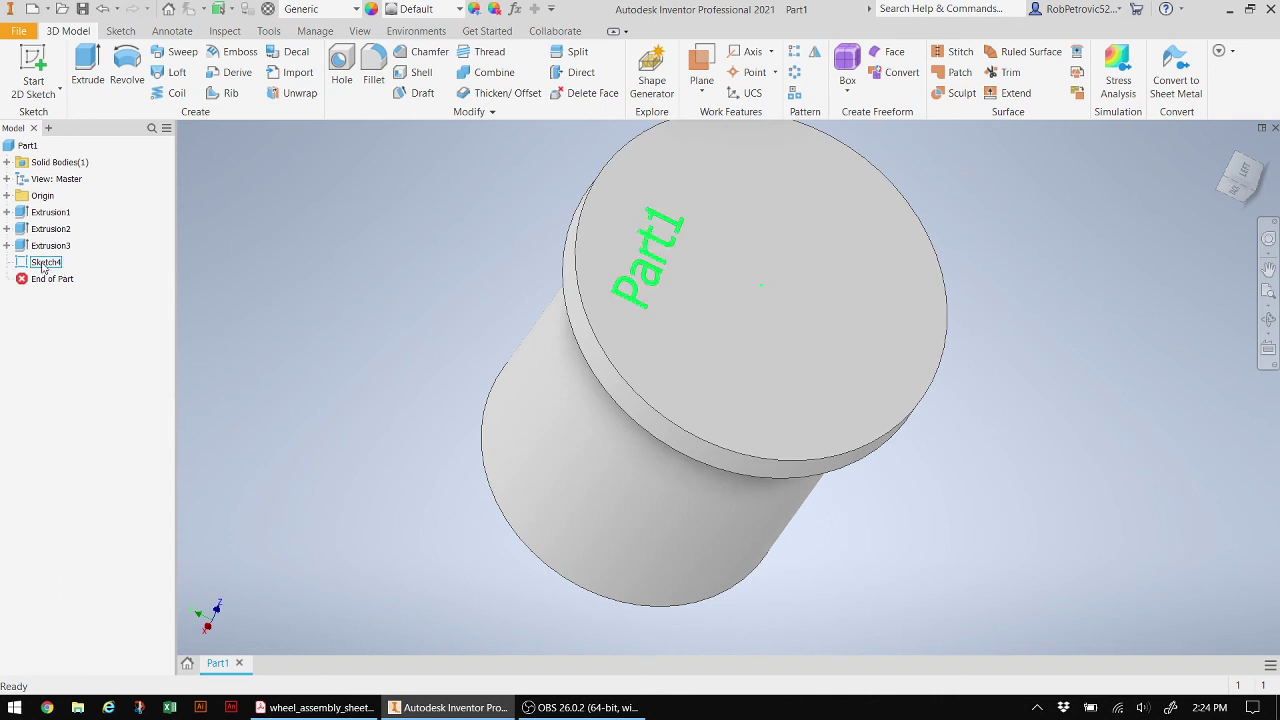
# Engrave the "Part1" text into the flange face with an extrude cut 0.025 in deep
pyautogui.click(91, 66)
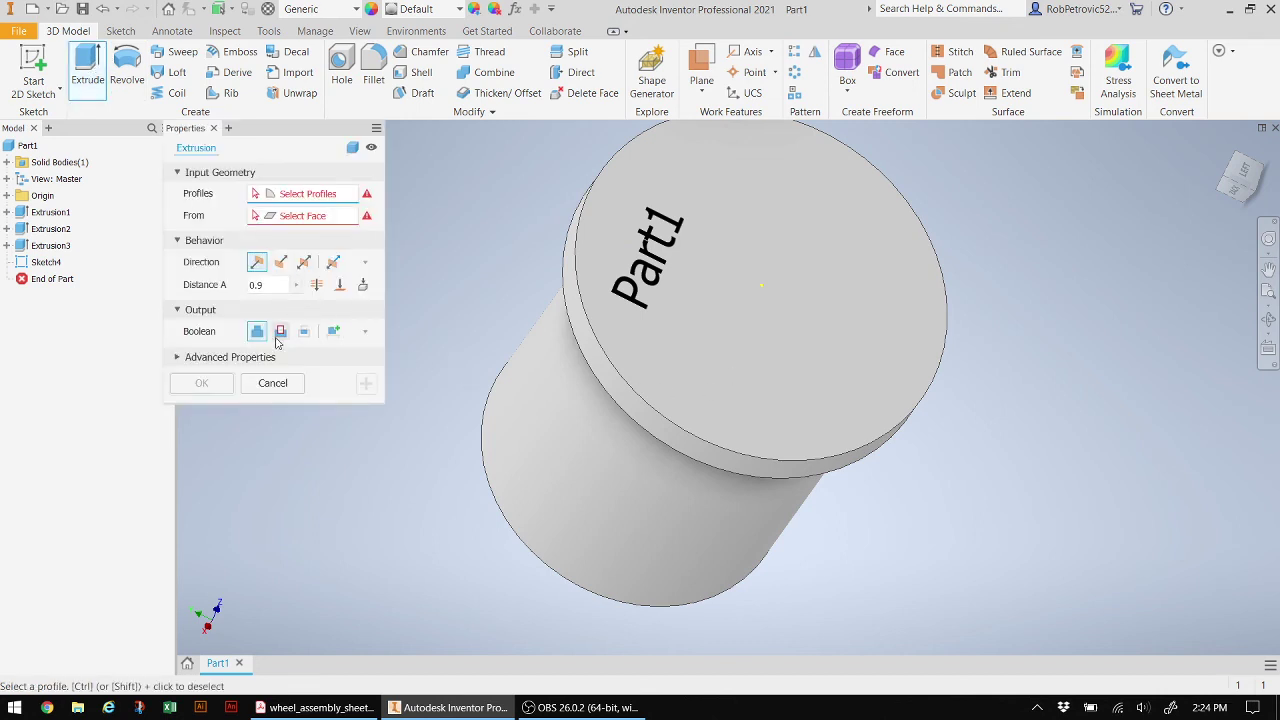
pyautogui.click(664, 278)
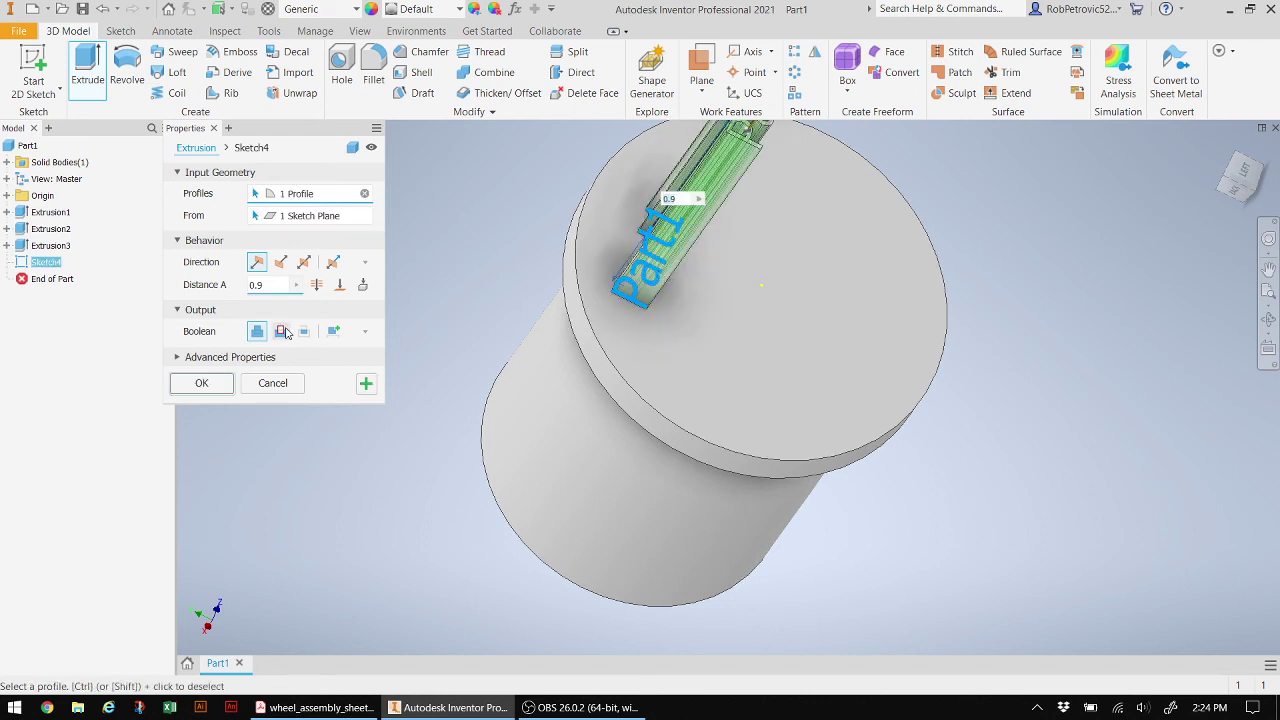
pyautogui.click(280, 331)
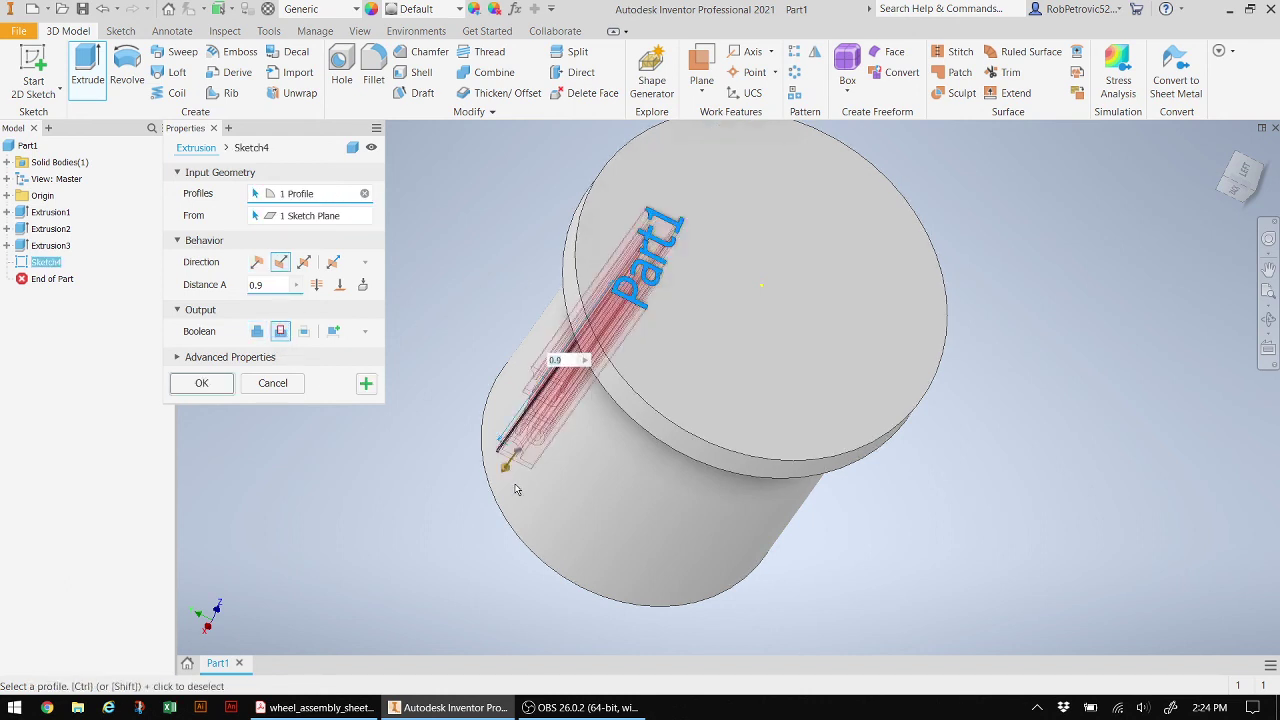
pyautogui.moveTo(507, 473)
pyautogui.mouseDown()
pyautogui.moveTo(658, 282)
pyautogui.moveTo(623, 309)
pyautogui.mouseUp()
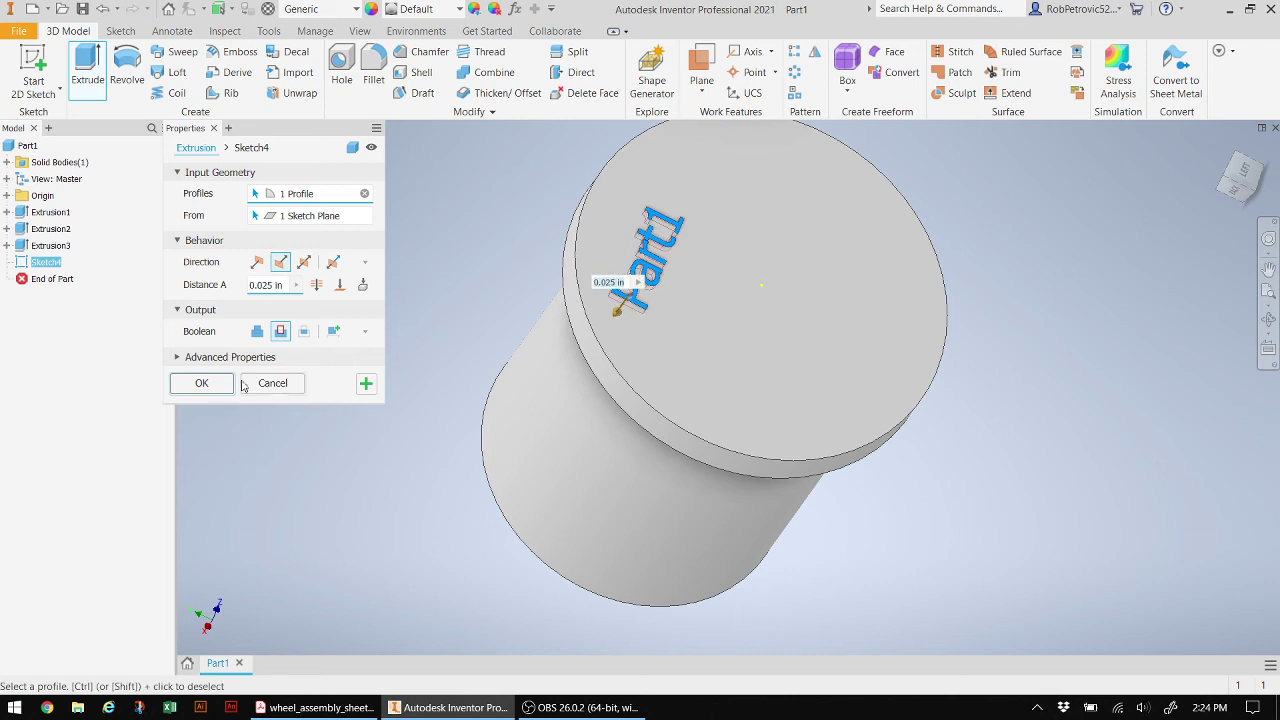
pyautogui.click(201, 383)
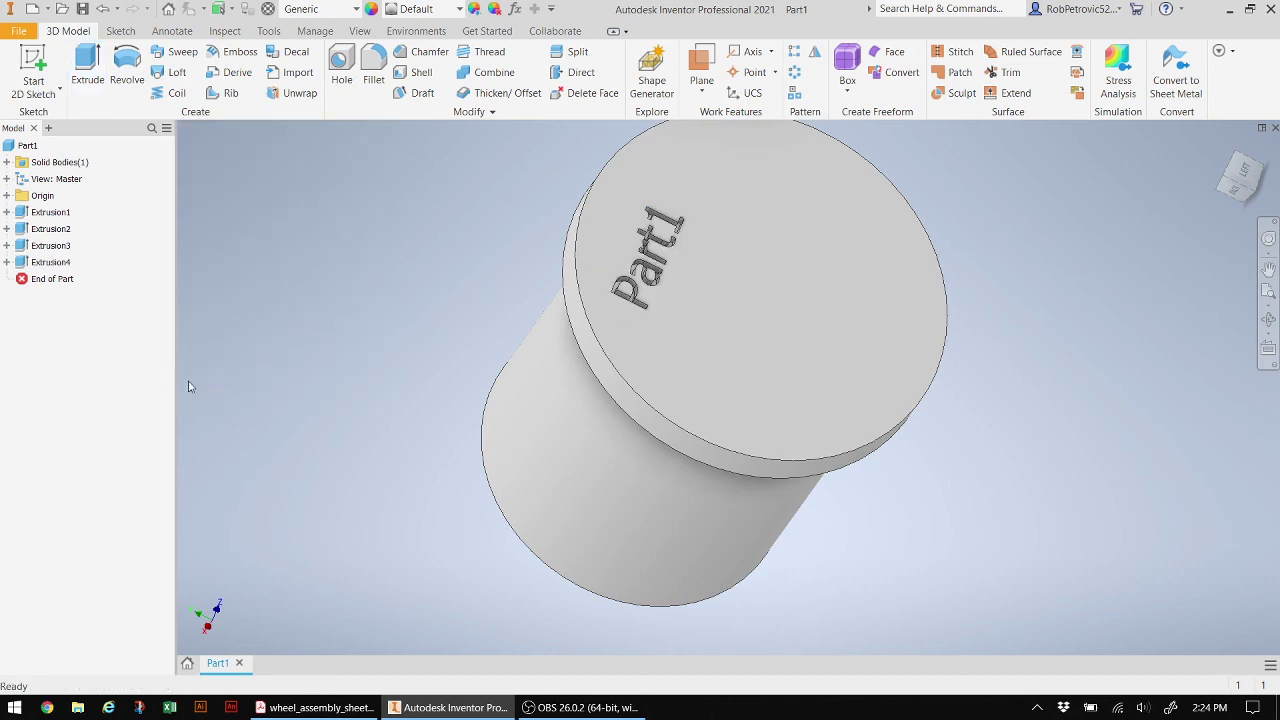
# Save the part to the Desktop as an Autodesk Inventor part named "bushing"
pyautogui.click(1238, 182)
pyautogui.press('F6')
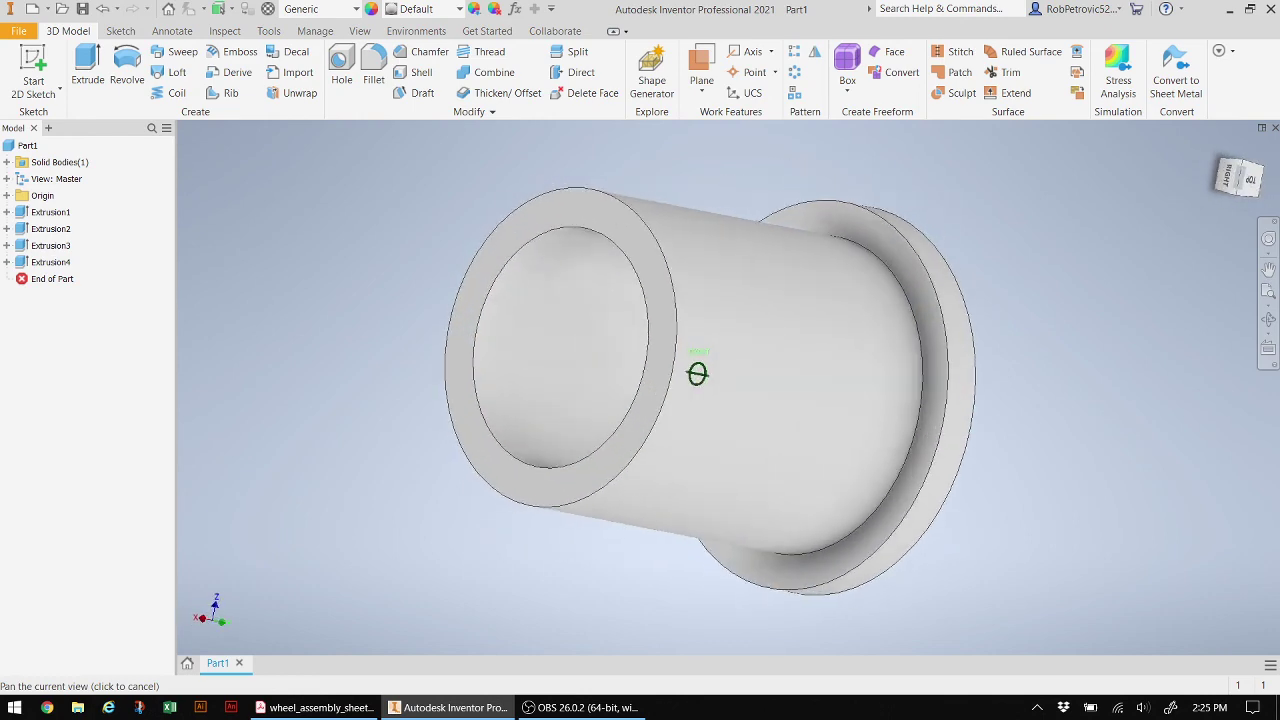
pyautogui.keyDown('shift'); pyautogui.moveTo(697, 373); pyautogui.dragTo(590, 373, button='middle'); pyautogui.keyUp('shift')
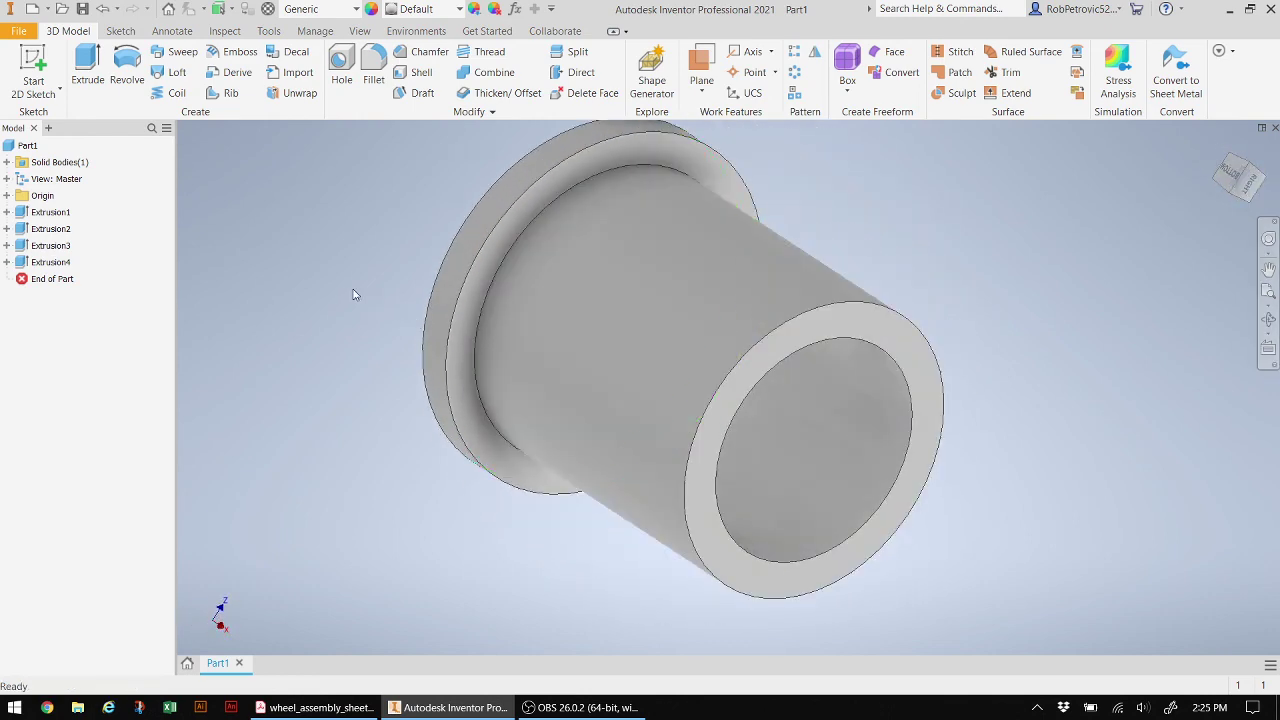
pyautogui.click(82, 9)
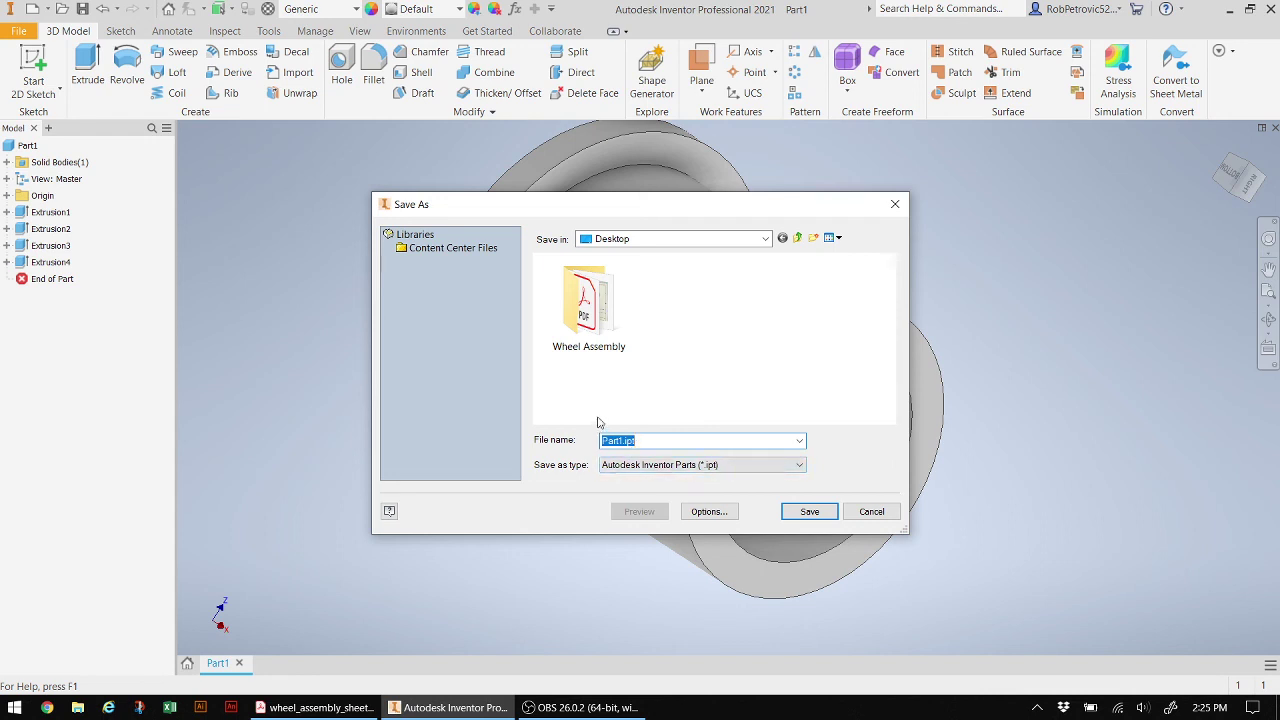
pyautogui.write('bushing')
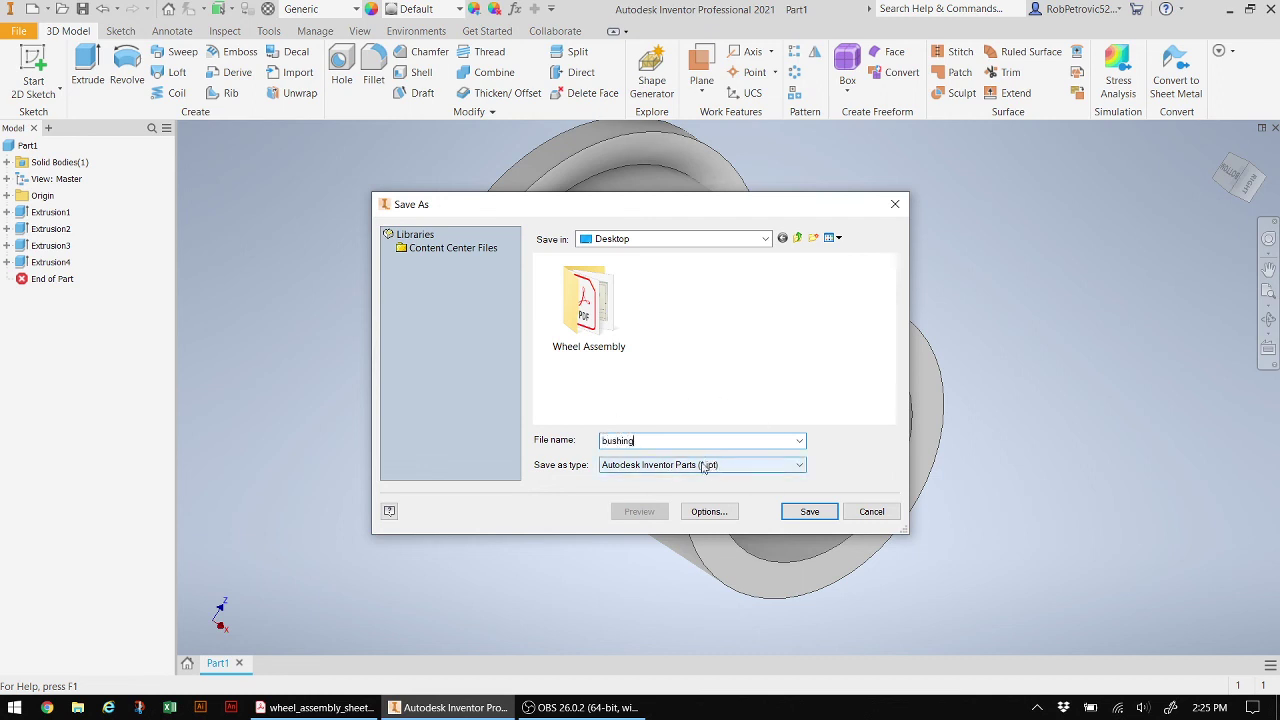
pyautogui.click(815, 513)
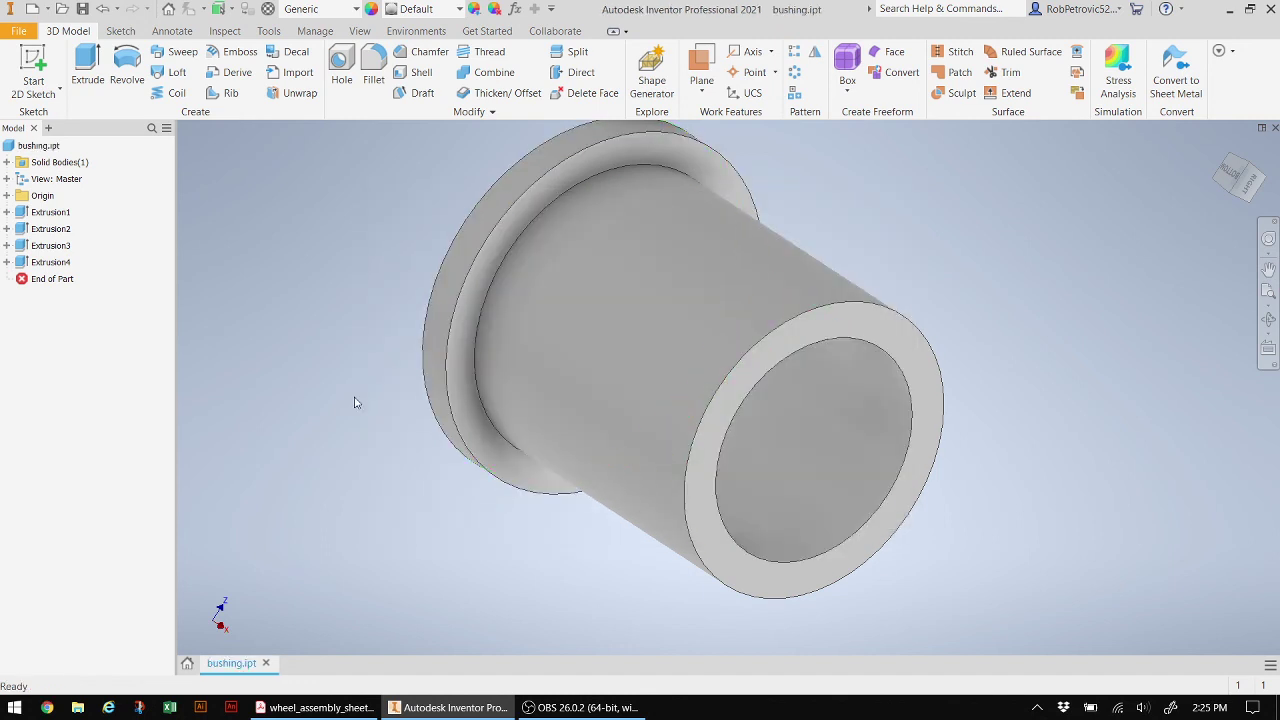